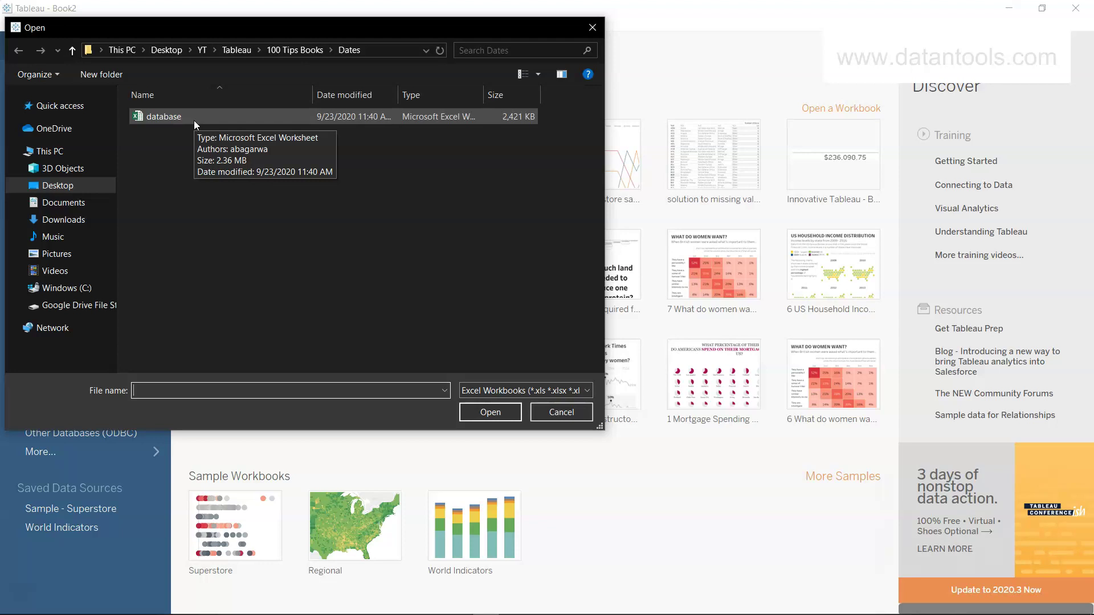
- Connect to the Excel workbook named database in the Dates folder and look across its columns
{"action": "double_click", "coordinate": [194, 120]}
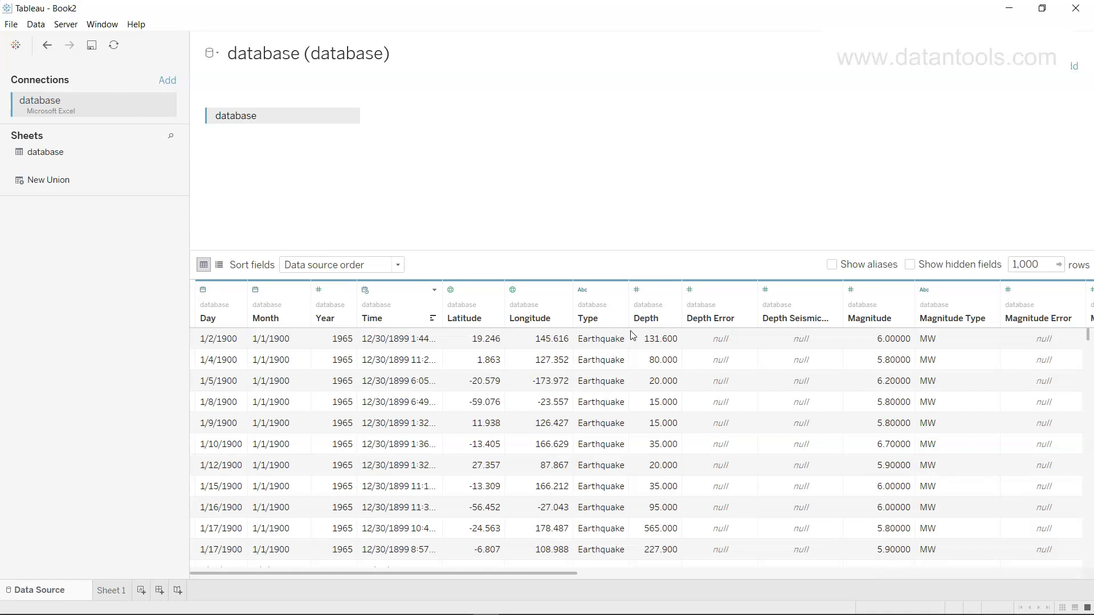
{"action": "scroll", "coordinate": [603, 342], "scroll_direction": "right", "scroll_amount": 10}
{"action": "scroll", "coordinate": [605, 344], "scroll_direction": "left", "scroll_amount": 10}
- Change the data type of the Day column to whole number
{"action": "left_click", "coordinate": [203, 291]}
{"action": "left_click", "coordinate": [196, 286]}
{"action": "left_click", "coordinate": [203, 290]}
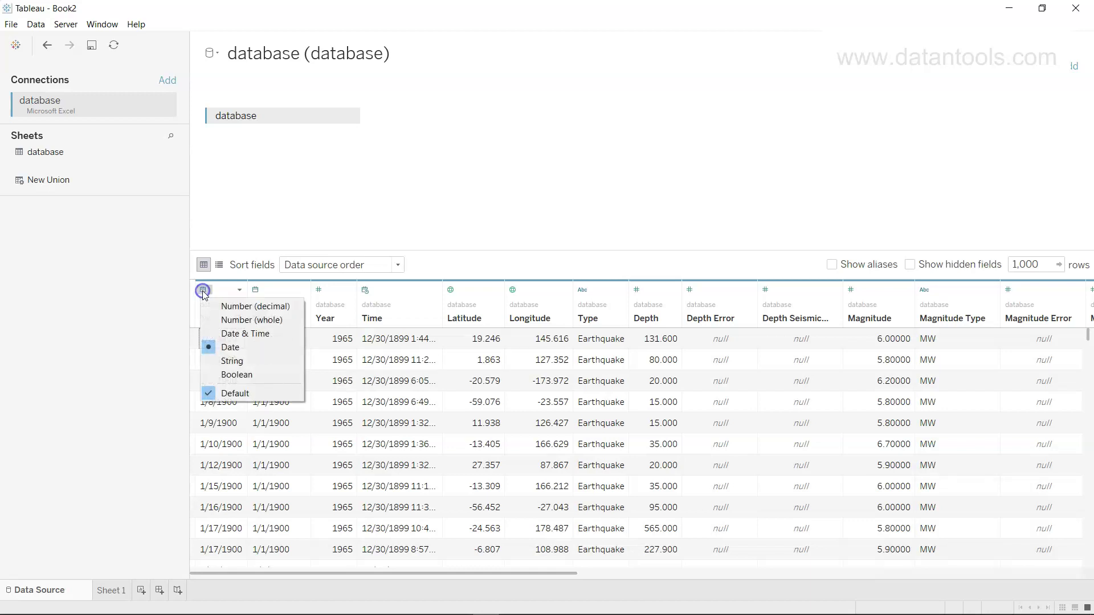
{"action": "left_click", "coordinate": [222, 321]}
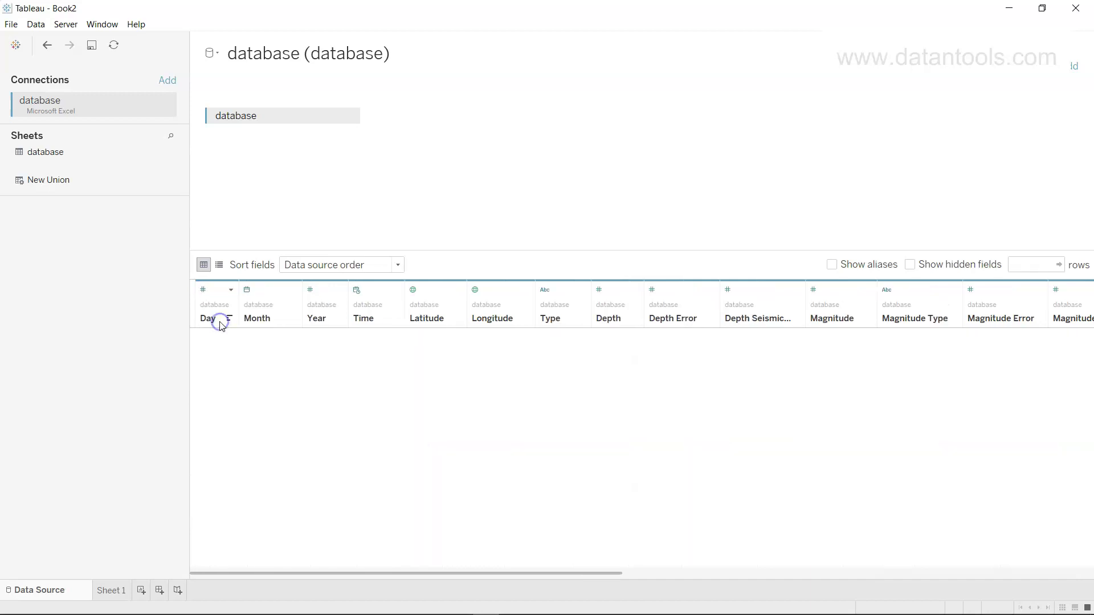
- Change the data type of the Month column to whole number and check its values down the rows
{"action": "left_click", "coordinate": [249, 295]}
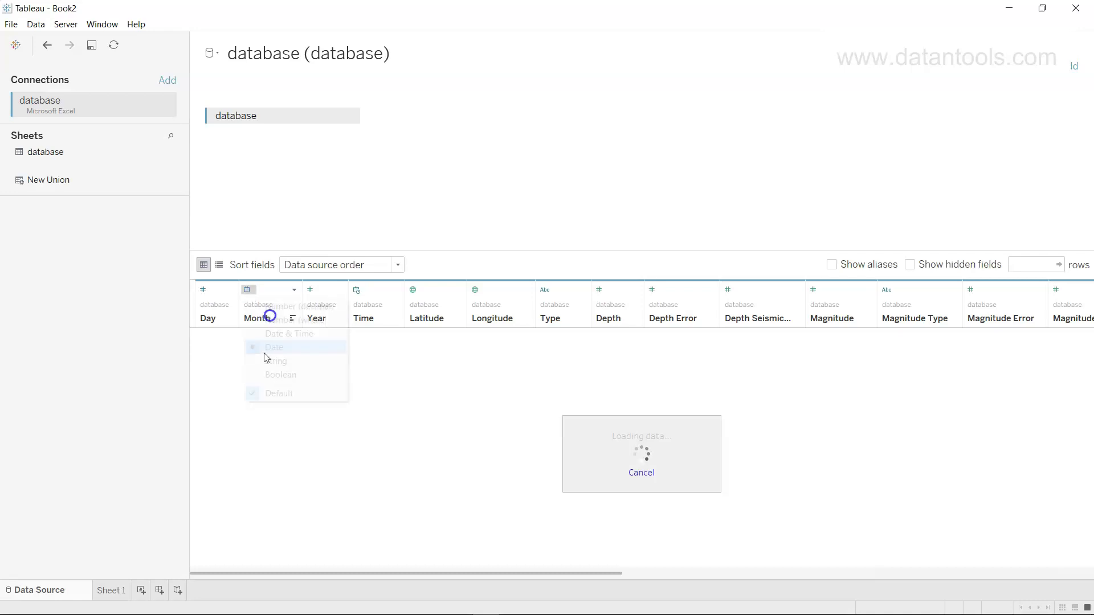
{"action": "left_click", "coordinate": [304, 495]}
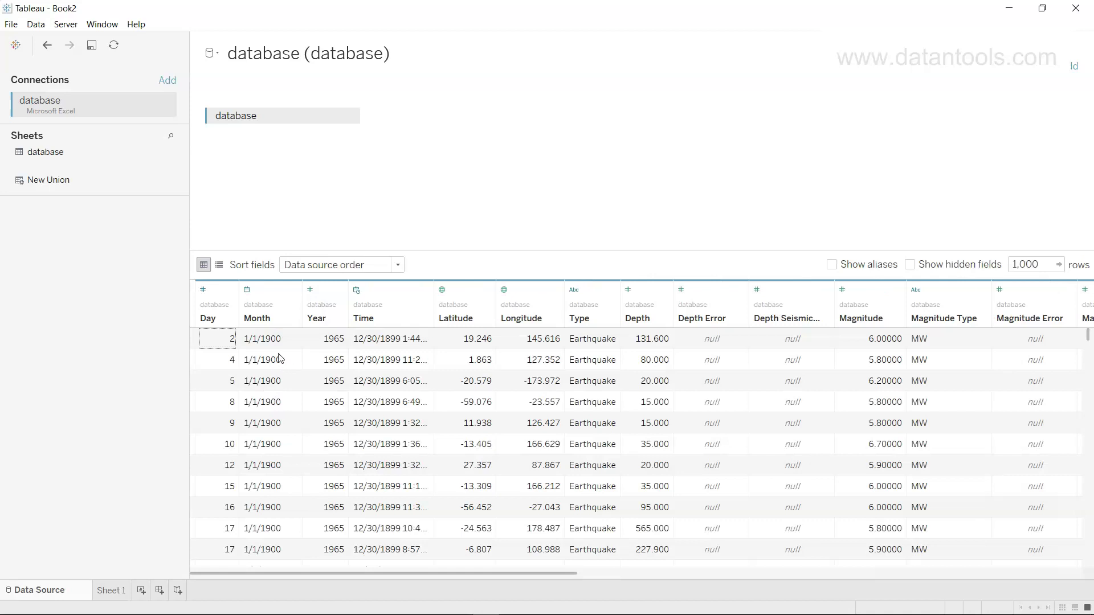
{"action": "left_click", "coordinate": [248, 291]}
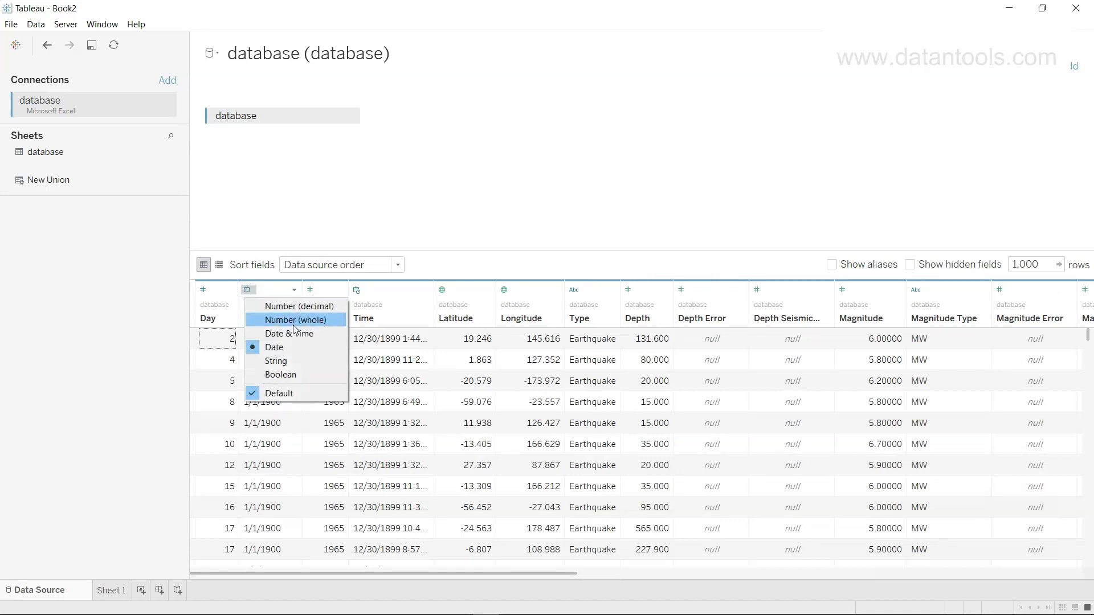
{"action": "left_click", "coordinate": [295, 320]}
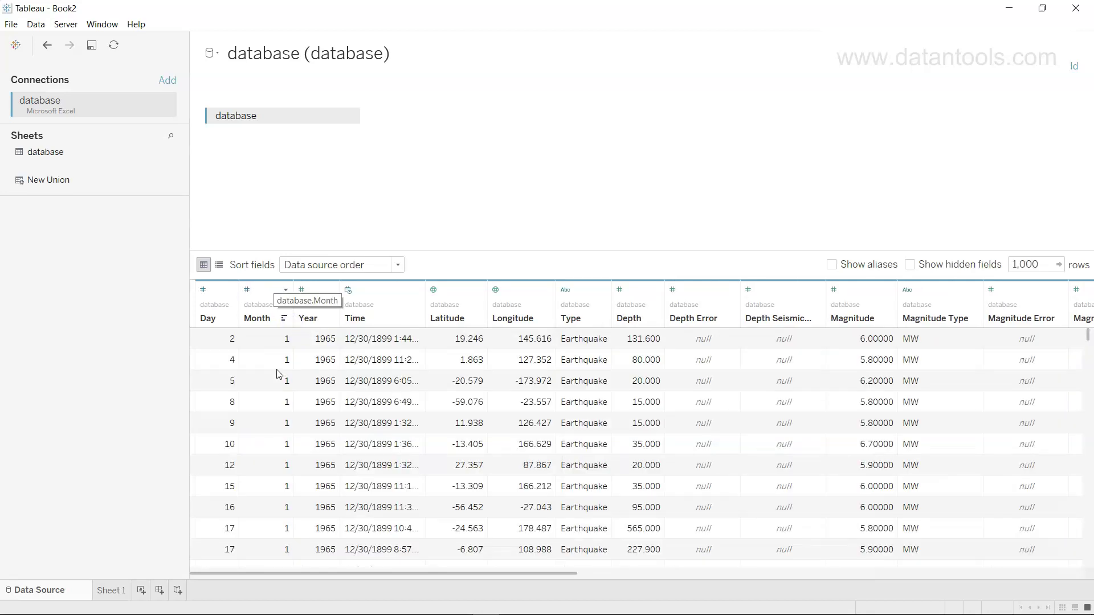
{"action": "scroll", "coordinate": [270, 426], "scroll_direction": "down", "scroll_amount": 10}
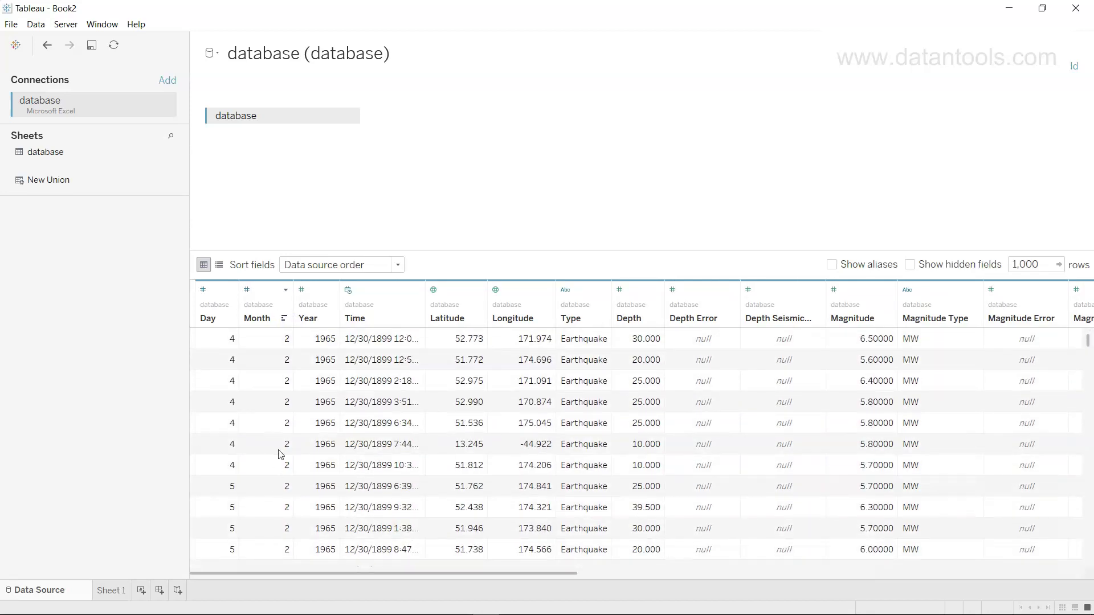
{"action": "scroll", "coordinate": [280, 454], "scroll_direction": "down", "scroll_amount": 15}
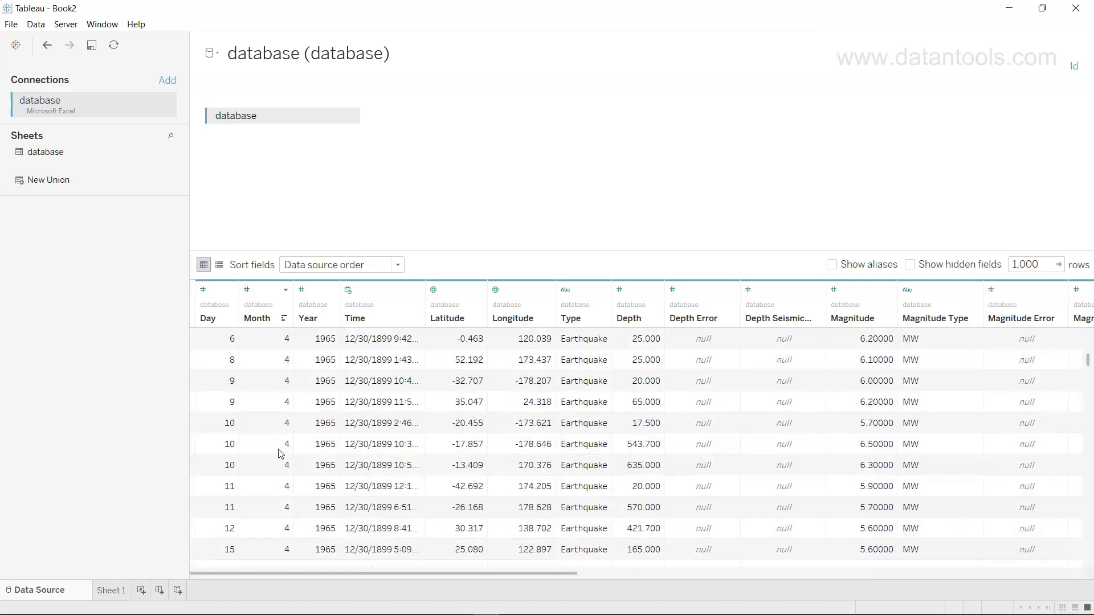
{"action": "scroll", "coordinate": [280, 453], "scroll_direction": "up", "scroll_amount": 8}
{"action": "scroll", "coordinate": [379, 418], "scroll_direction": "up", "scroll_amount": 7}
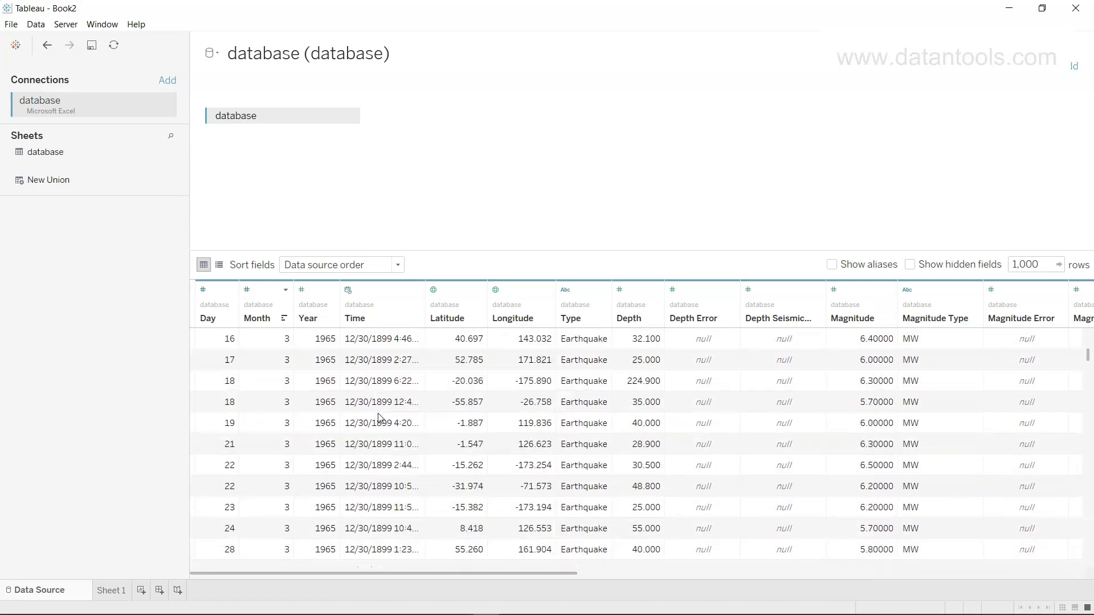
{"action": "scroll", "coordinate": [379, 417], "scroll_direction": "up", "scroll_amount": 5}
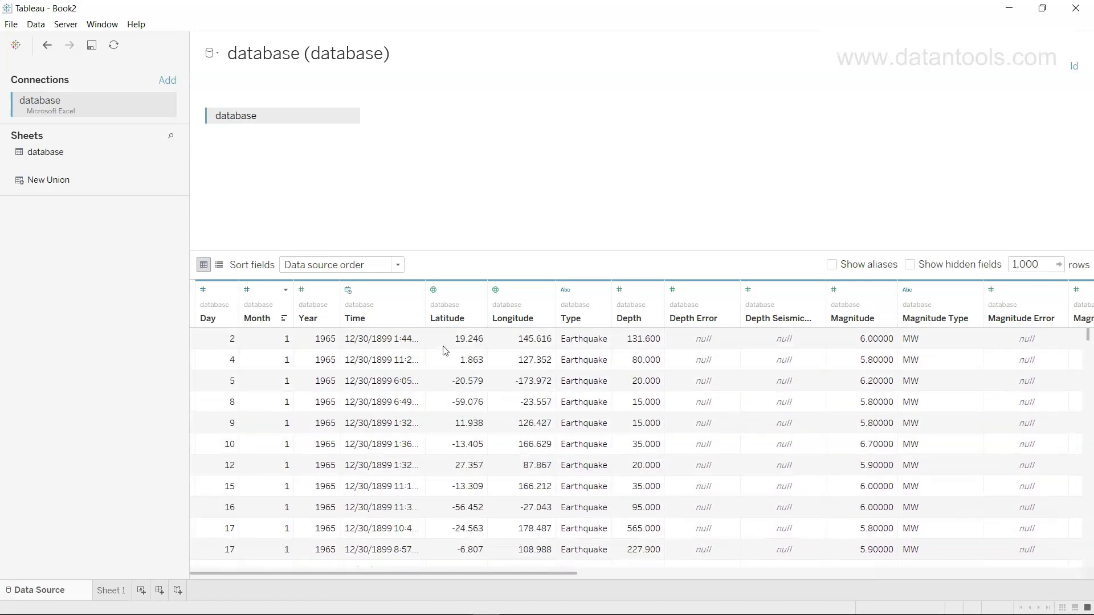
- Widen the Time column enough to show its full date and time values, and select its first value
{"action": "left_click_drag", "start_coordinate": [425, 308], "coordinate": [500, 308]}
{"action": "left_click", "coordinate": [414, 342]}
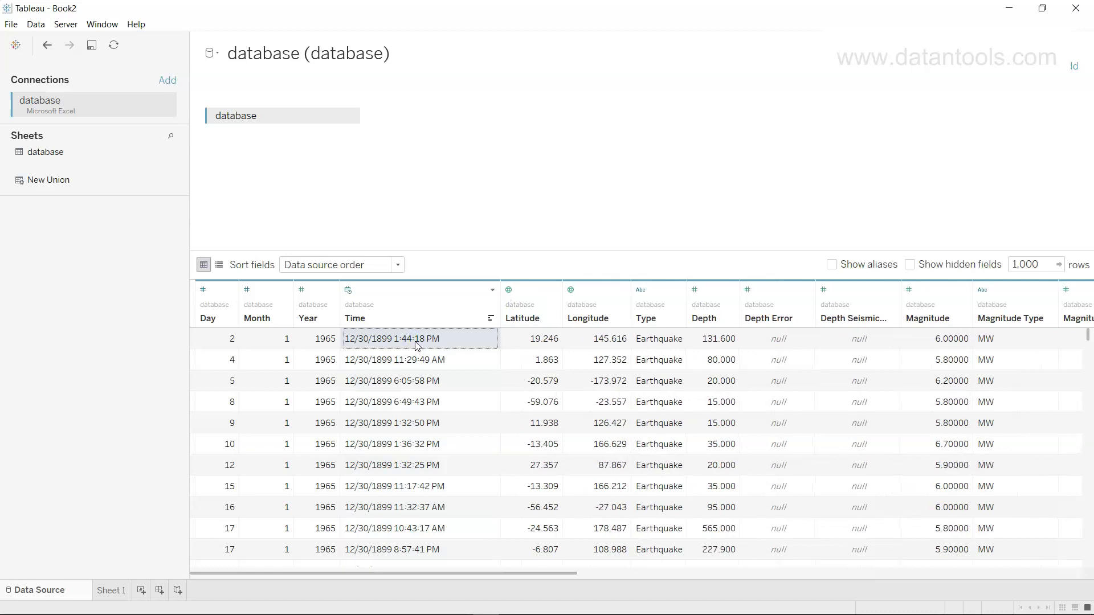
{"action": "left_click", "coordinate": [383, 342]}
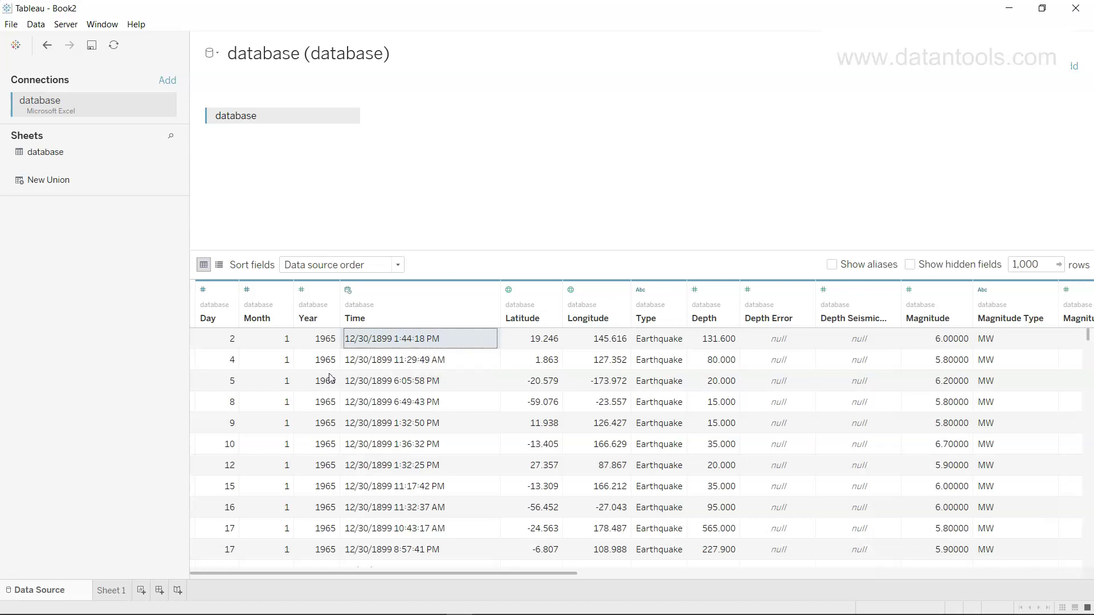
- Create a calculated field named today on Sheet 1 with the formula TODAY()
{"action": "left_click", "coordinate": [115, 591]}
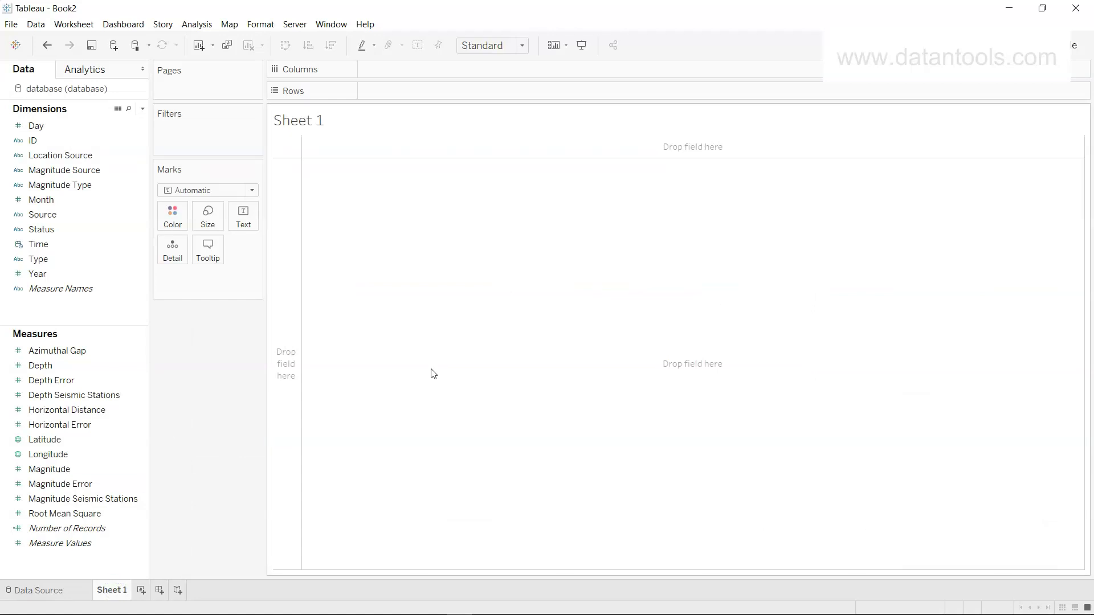
{"action": "left_click", "coordinate": [145, 199]}
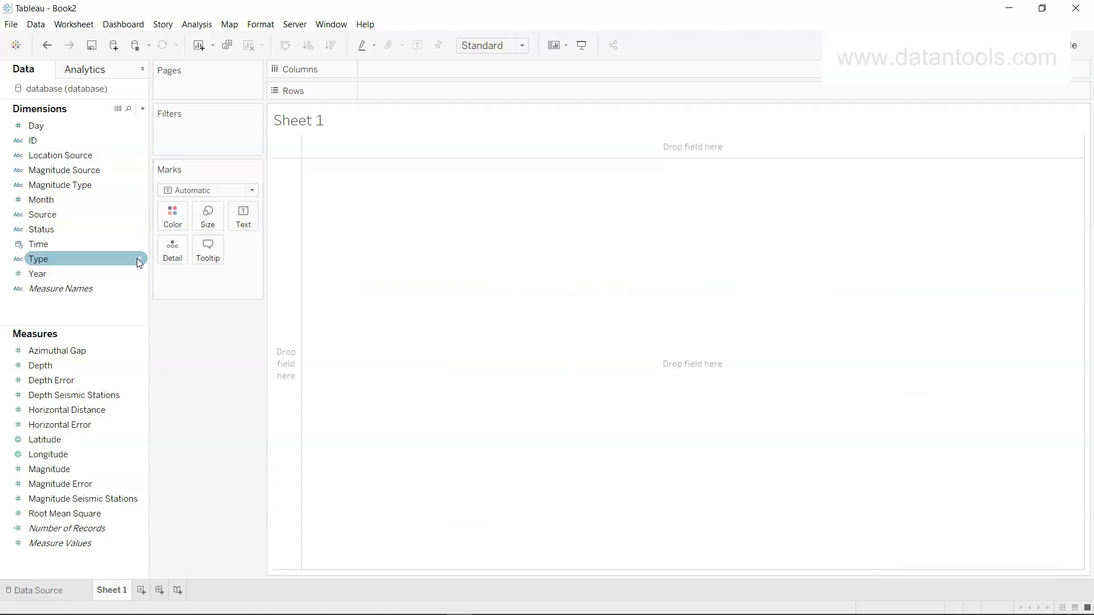
{"action": "left_click", "coordinate": [80, 591]}
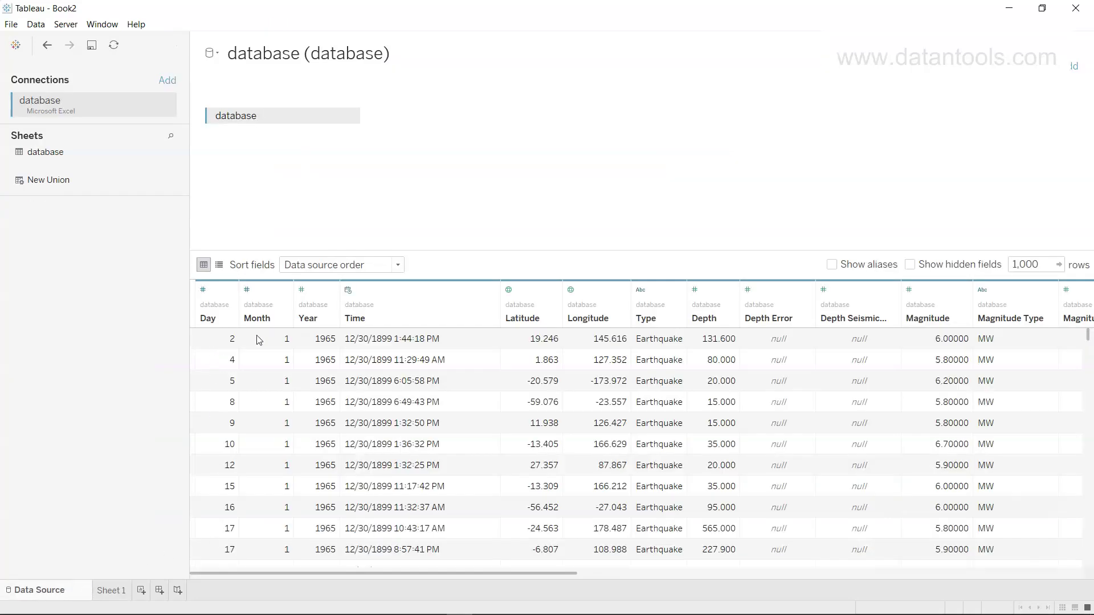
{"action": "left_click", "coordinate": [110, 592]}
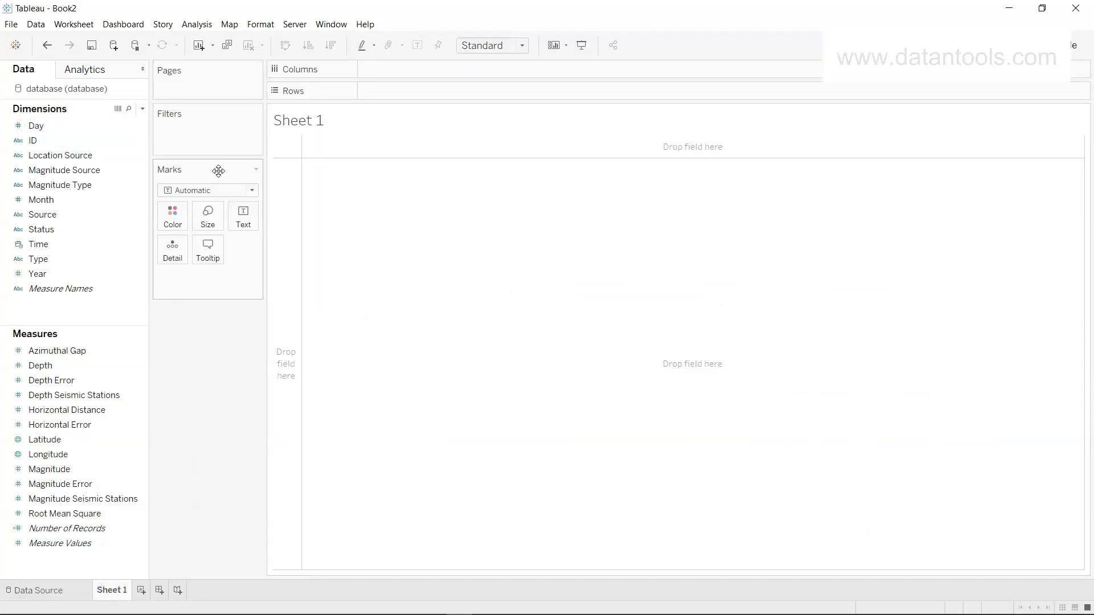
{"action": "left_click", "coordinate": [143, 109]}
{"action": "left_click", "coordinate": [123, 121]}
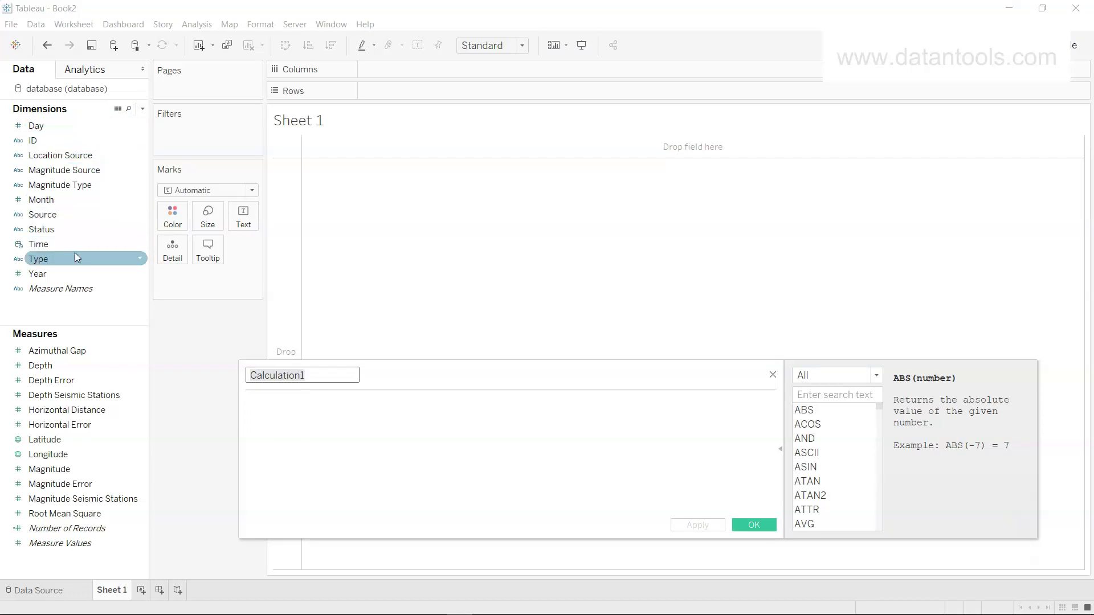
{"action": "type", "text": "today"}
{"action": "key", "text": "Tab"}
{"action": "type", "text": "today"}
{"action": "key", "text": "Return"}
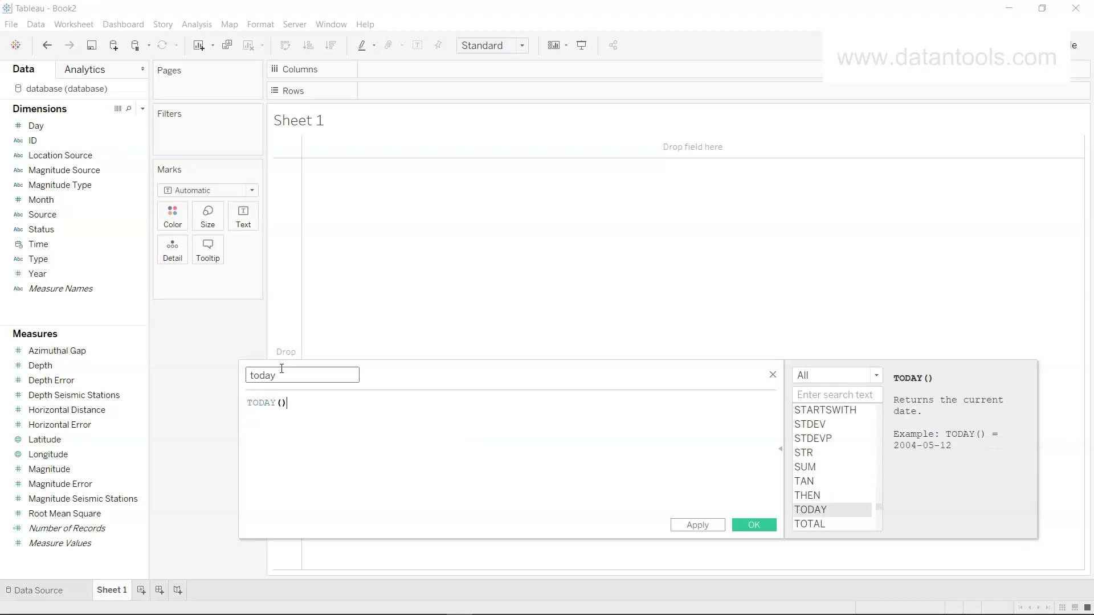
{"action": "left_click", "coordinate": [755, 524]}
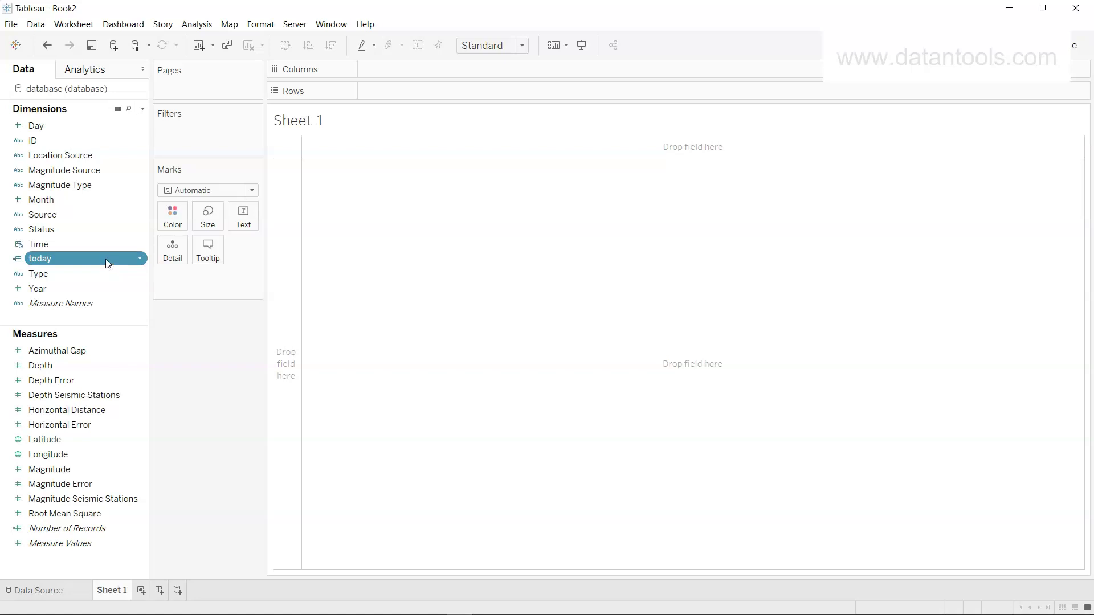
- Place the today field on Rows as a discrete full date at the day level, in the May 8, 2015 style
{"action": "left_click_drag", "start_coordinate": [105, 258], "coordinate": [395, 193]}
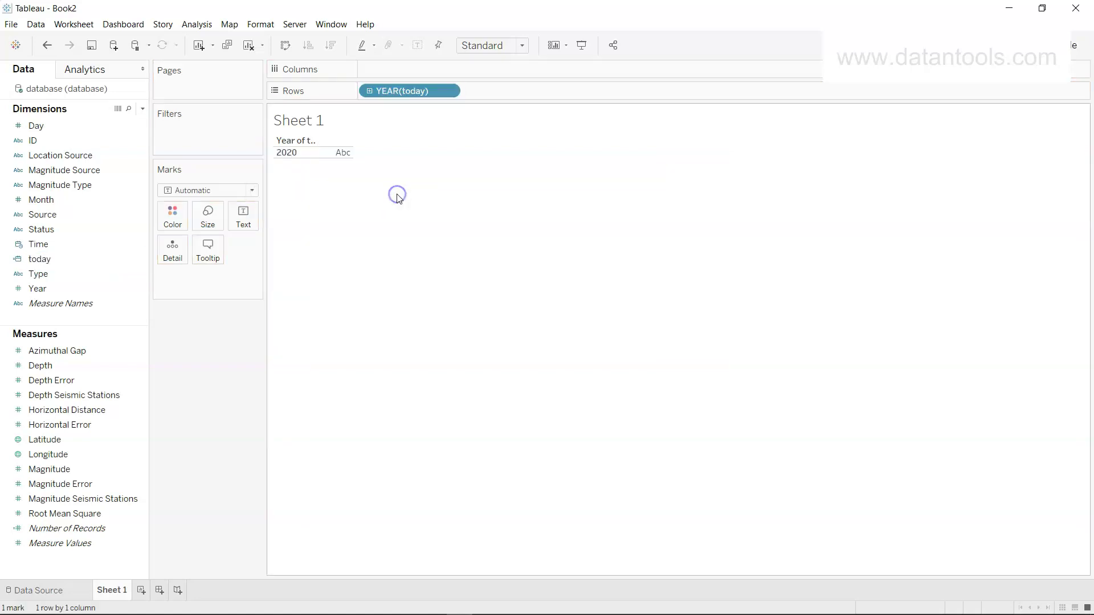
{"action": "left_click", "coordinate": [449, 91]}
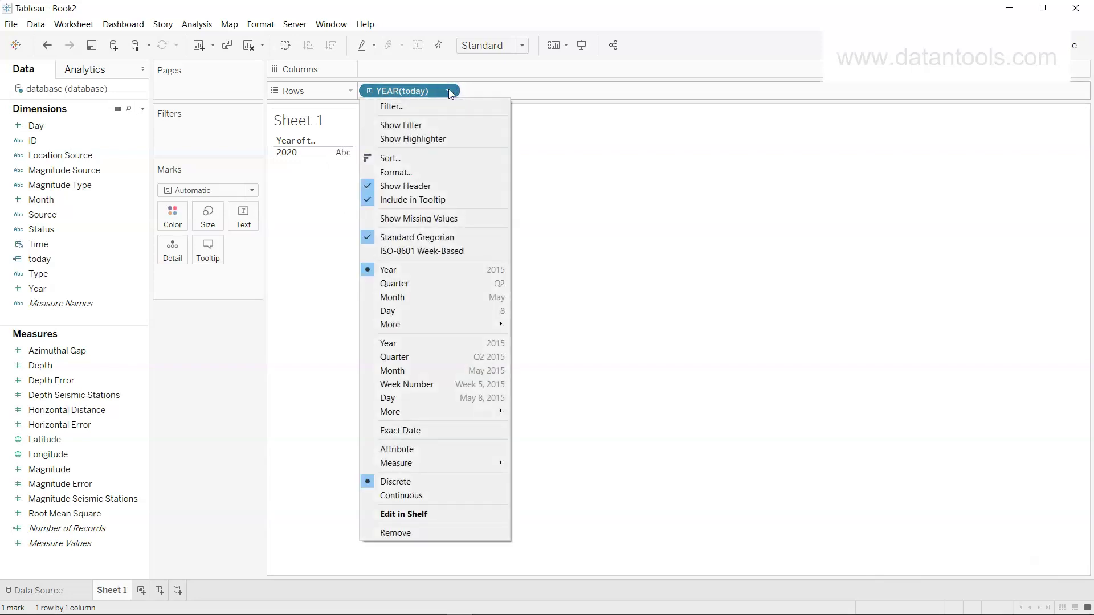
{"action": "left_click", "coordinate": [446, 397]}
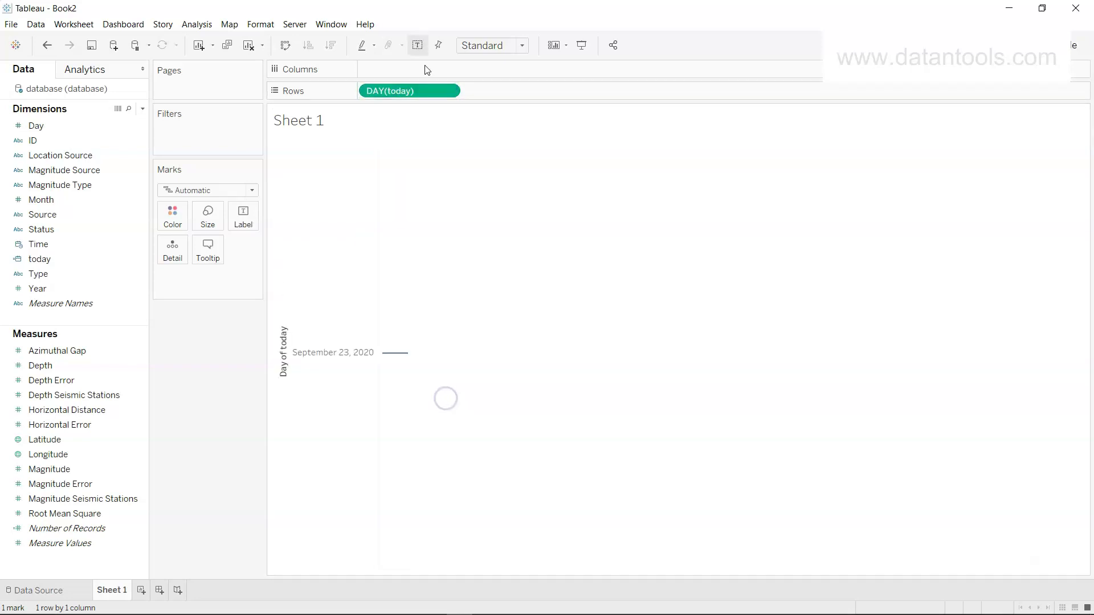
{"action": "left_click", "coordinate": [449, 92]}
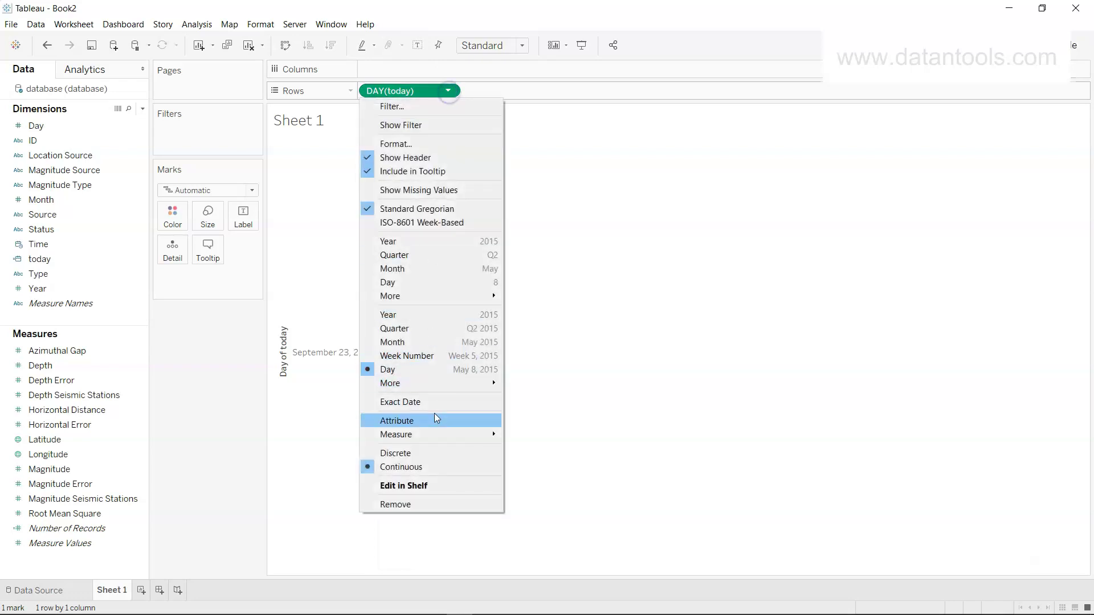
{"action": "left_click", "coordinate": [436, 455]}
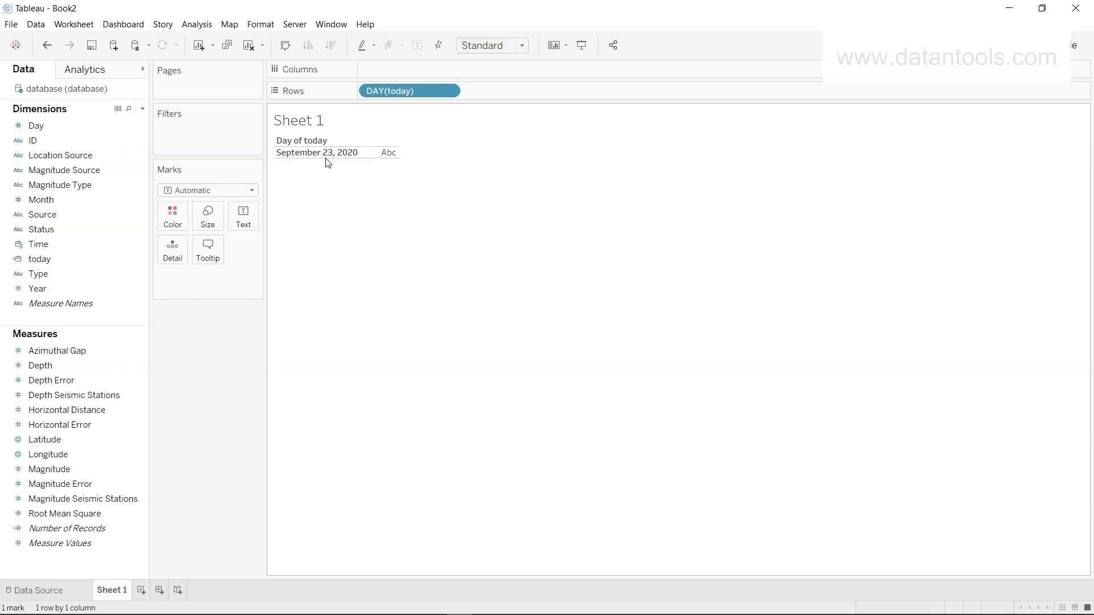
- Create a calculated field named now with the formula NOW()
{"action": "left_click", "coordinate": [143, 108]}
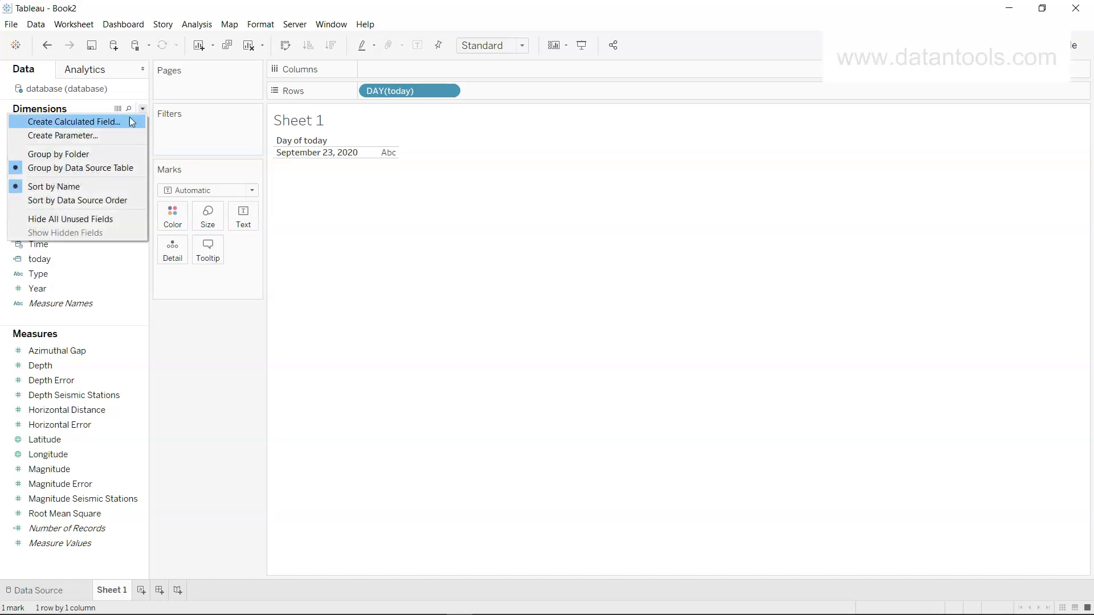
{"action": "left_click", "coordinate": [126, 121]}
{"action": "type", "text": "now"}
{"action": "key", "text": "Tab"}
{"action": "type", "text": "no"}
{"action": "key", "text": "Down"}
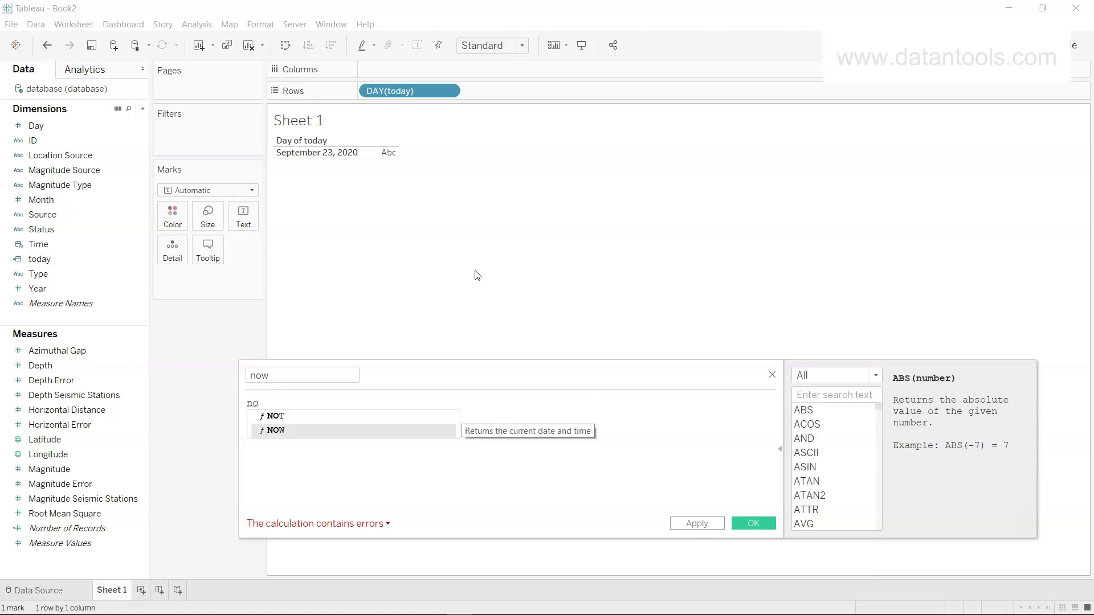
{"action": "key", "text": "Return"}
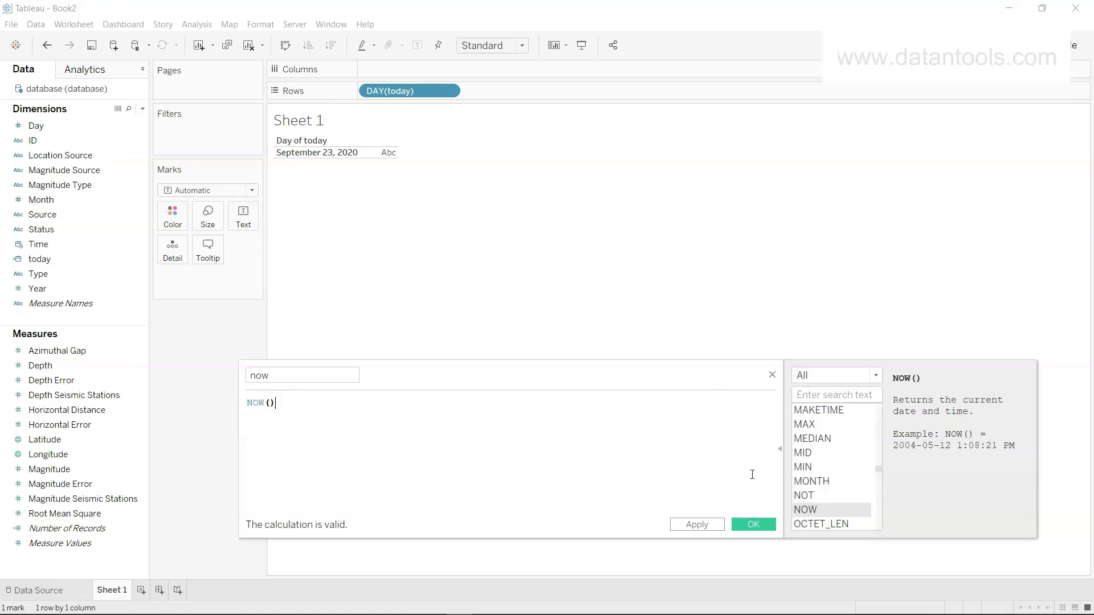
{"action": "left_click", "coordinate": [749, 523]}
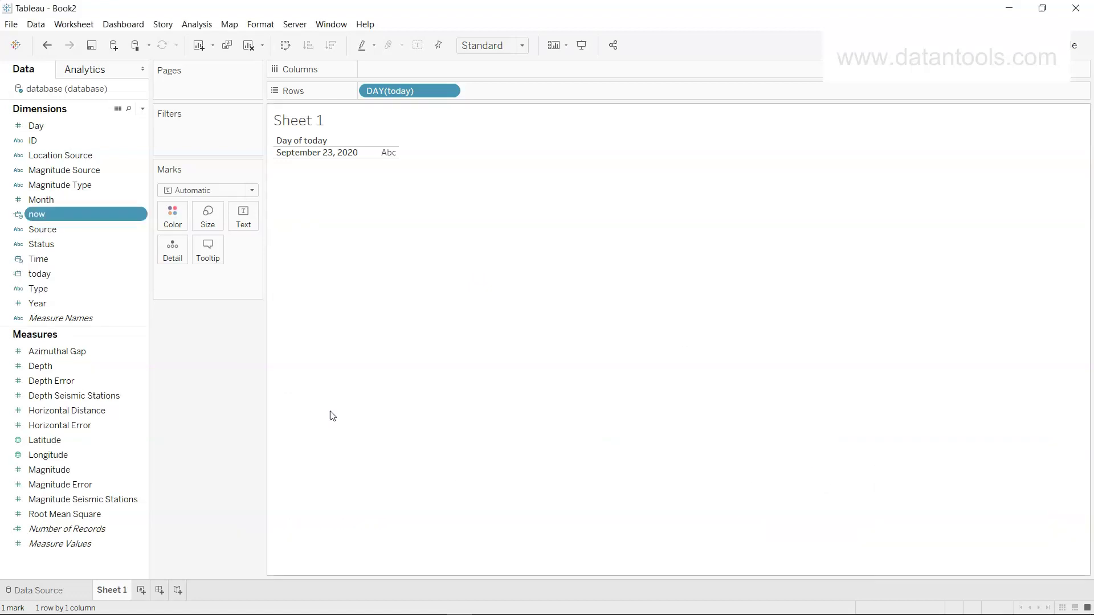
- Add the now field to Rows after today, as a discrete date-time value at the second level
{"action": "left_click_drag", "start_coordinate": [93, 216], "coordinate": [524, 91]}
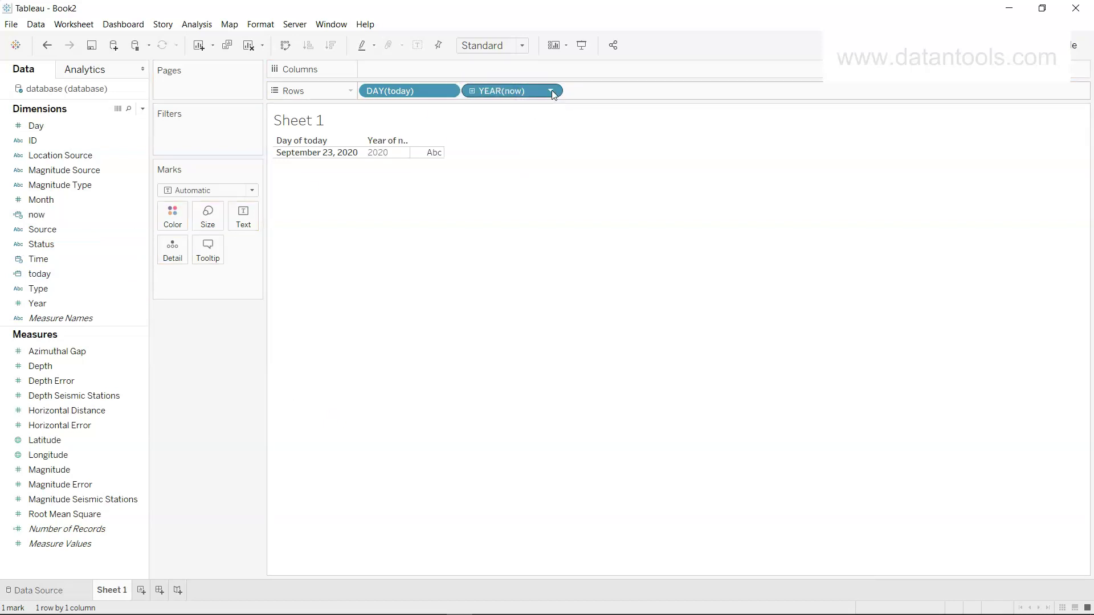
{"action": "left_click", "coordinate": [551, 91]}
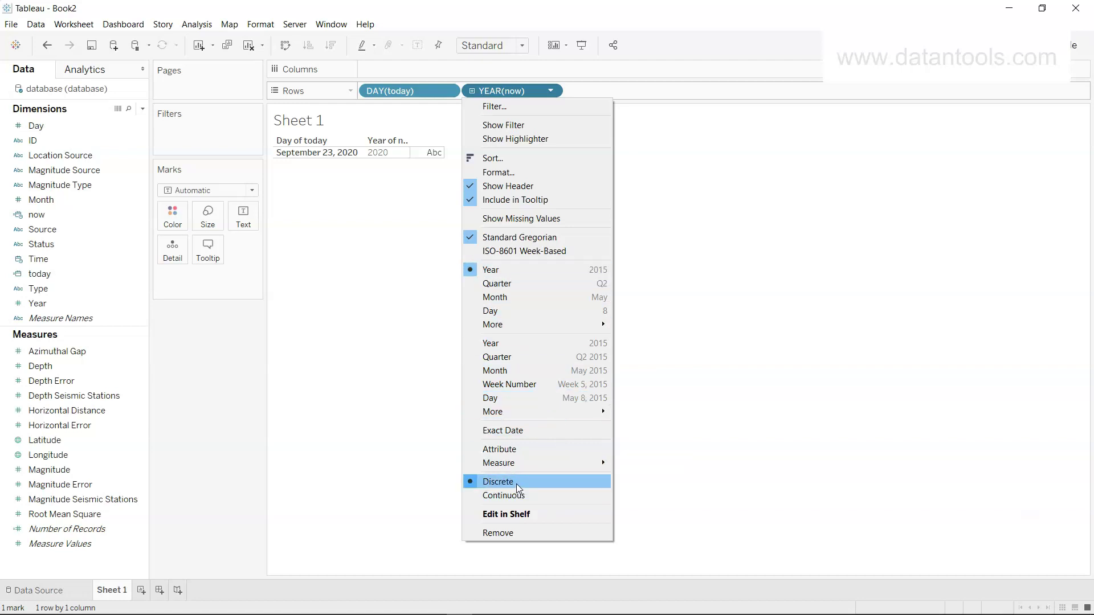
{"action": "mouse_move", "coordinate": [586, 411]}
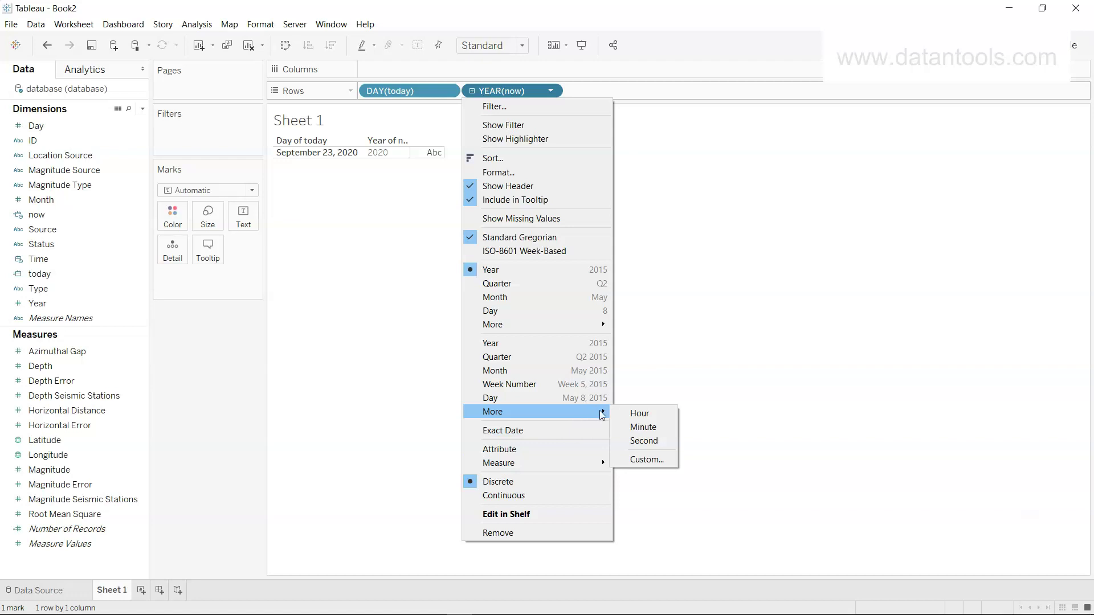
{"action": "left_click", "coordinate": [652, 441]}
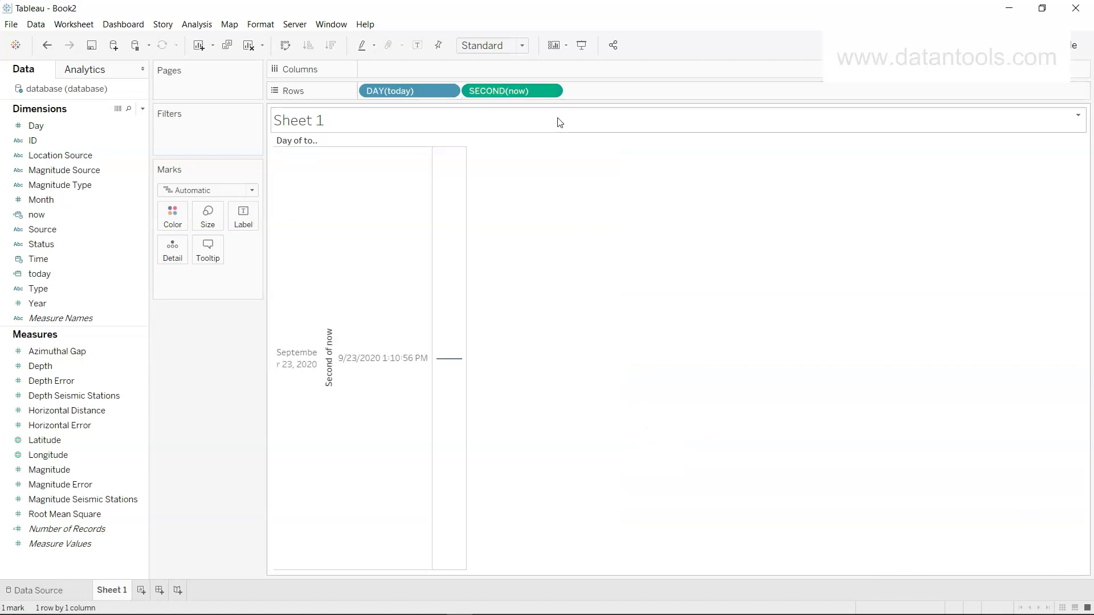
{"action": "left_click", "coordinate": [550, 93]}
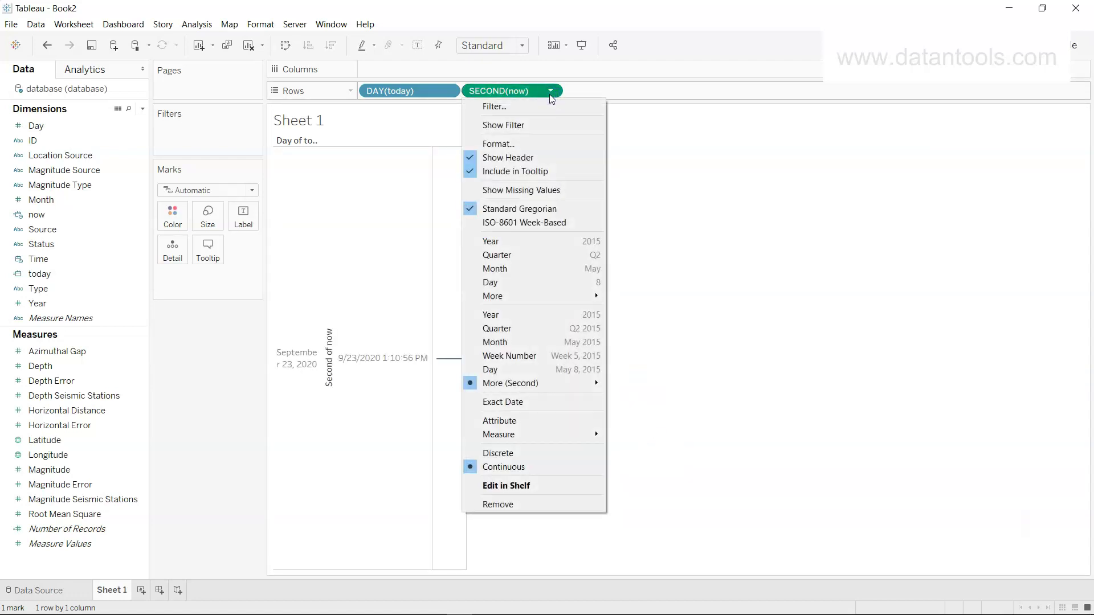
{"action": "left_click", "coordinate": [587, 451]}
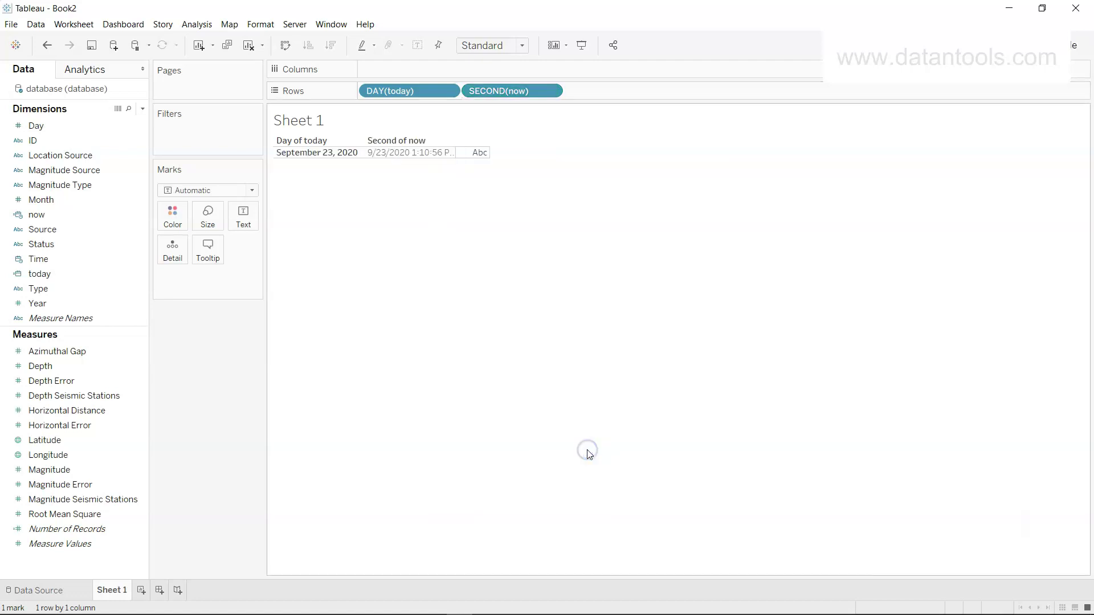
- Widen the Second of now column until its text fits, and remove both the now and today fields from Rows
{"action": "mouse_move", "coordinate": [459, 161]}
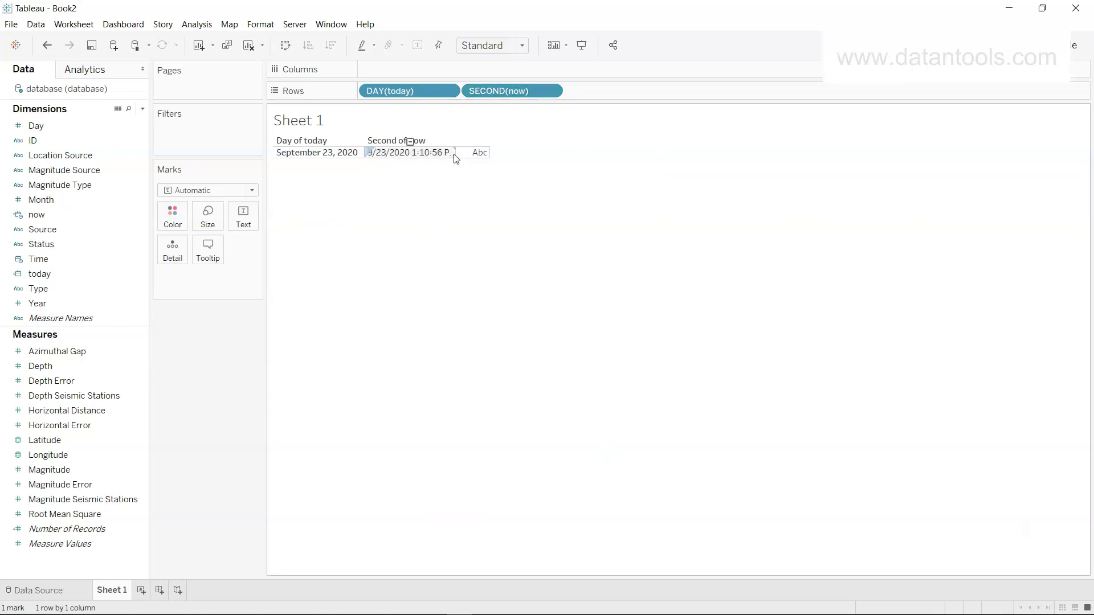
{"action": "left_click", "coordinate": [455, 153]}
{"action": "left_click_drag", "start_coordinate": [455, 153], "coordinate": [478, 152]}
{"action": "left_click", "coordinate": [430, 263]}
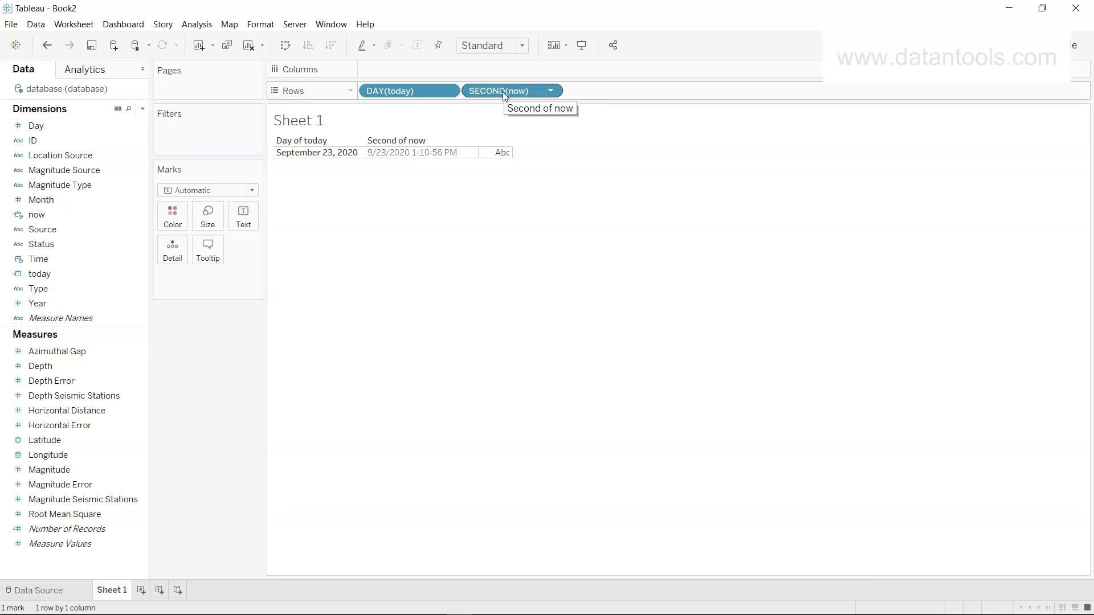
{"action": "left_click_drag", "start_coordinate": [505, 93], "coordinate": [198, 391]}
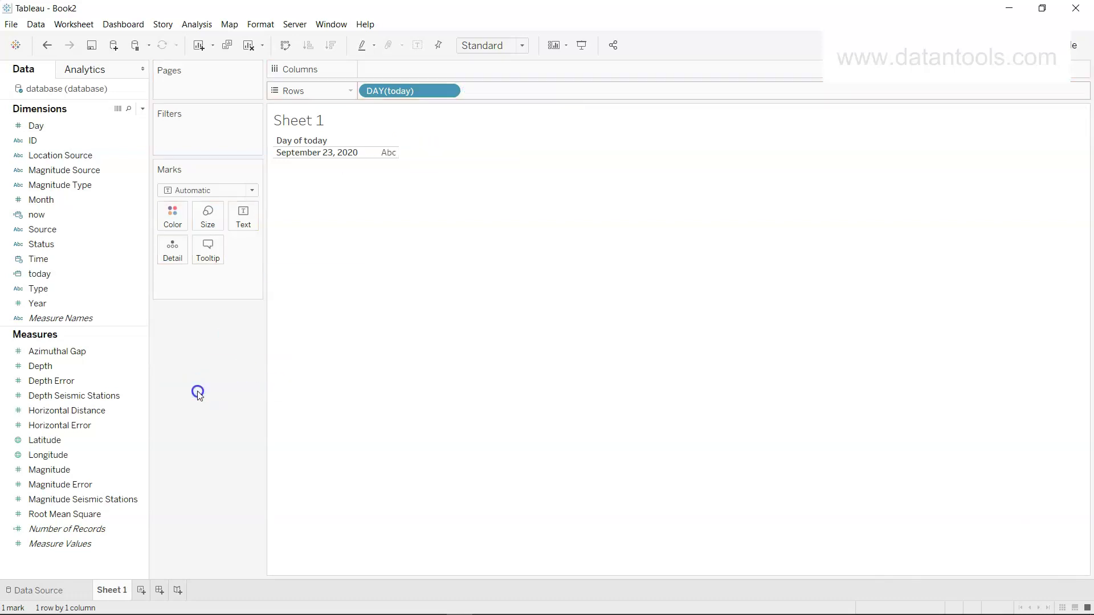
{"action": "left_click_drag", "start_coordinate": [397, 95], "coordinate": [208, 374]}
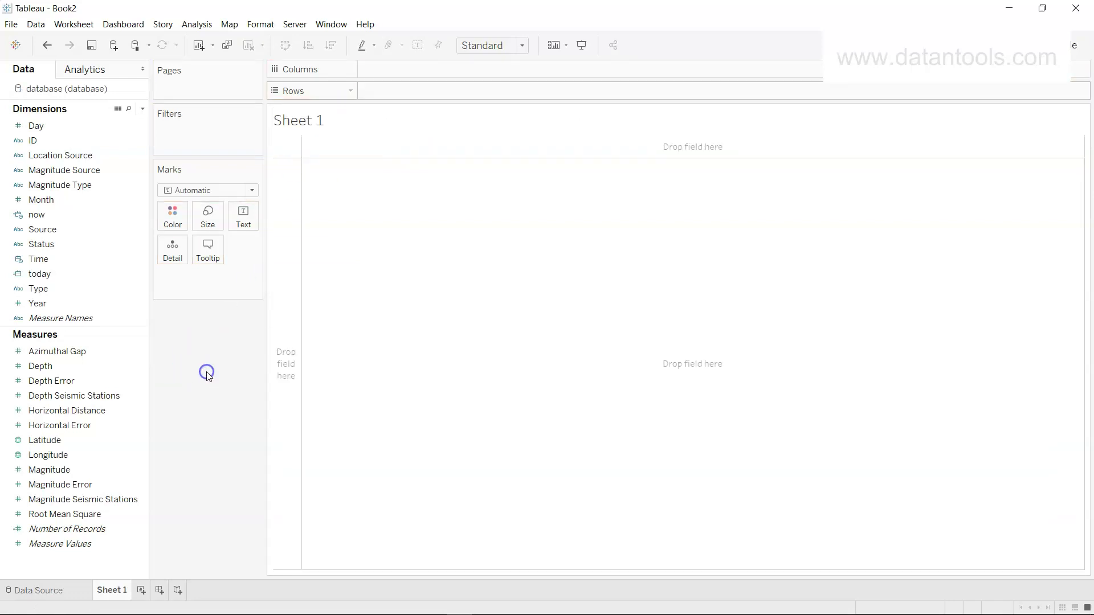
- Start a new calculated field named MakeDate and insert the MAKEDATE function in its formula
{"action": "left_click", "coordinate": [143, 109]}
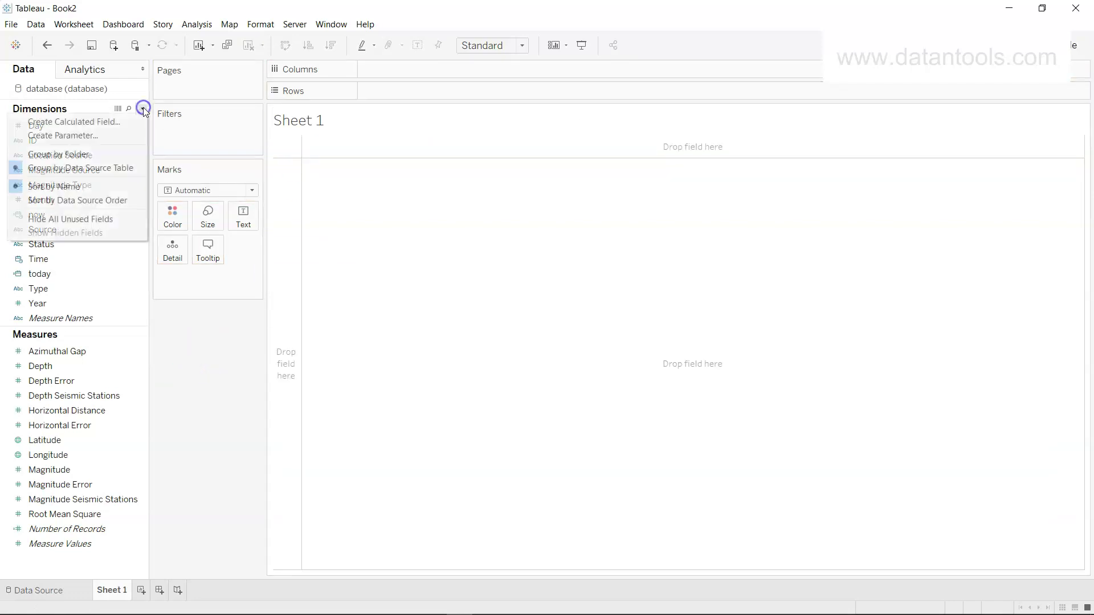
{"action": "left_click", "coordinate": [131, 121]}
{"action": "type", "text": "M"}
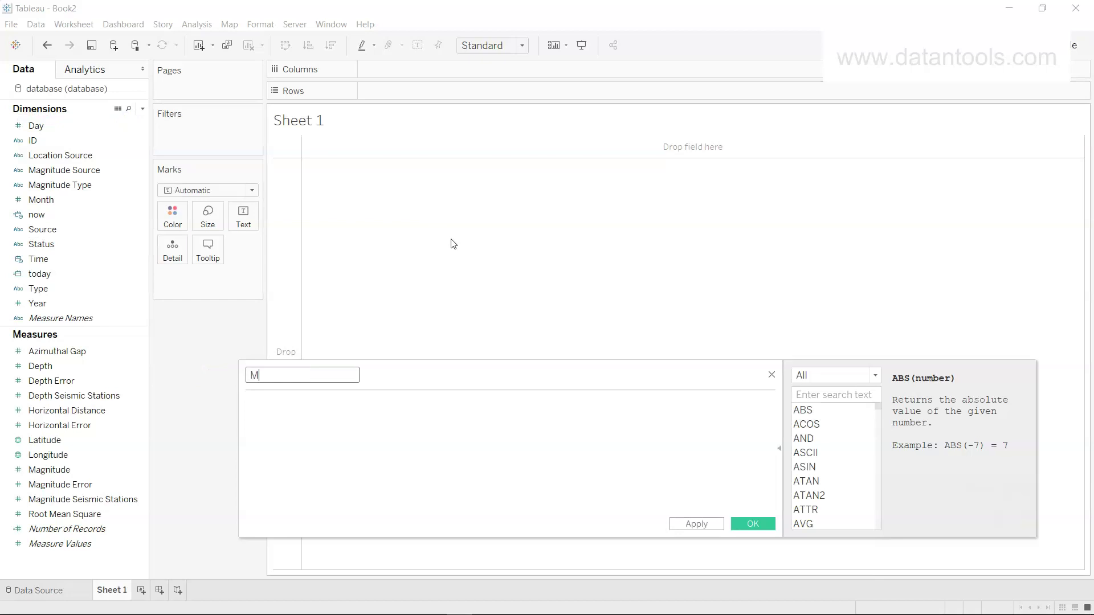
{"action": "type", "text": "akeDate"}
{"action": "key", "text": "Tab"}
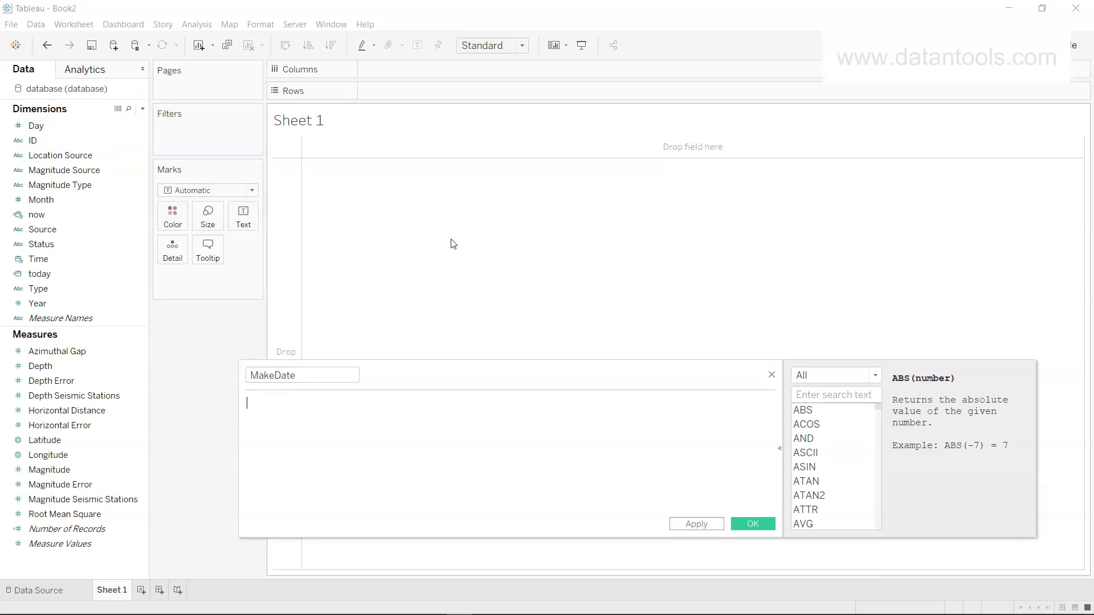
{"action": "type", "text": "Make"}
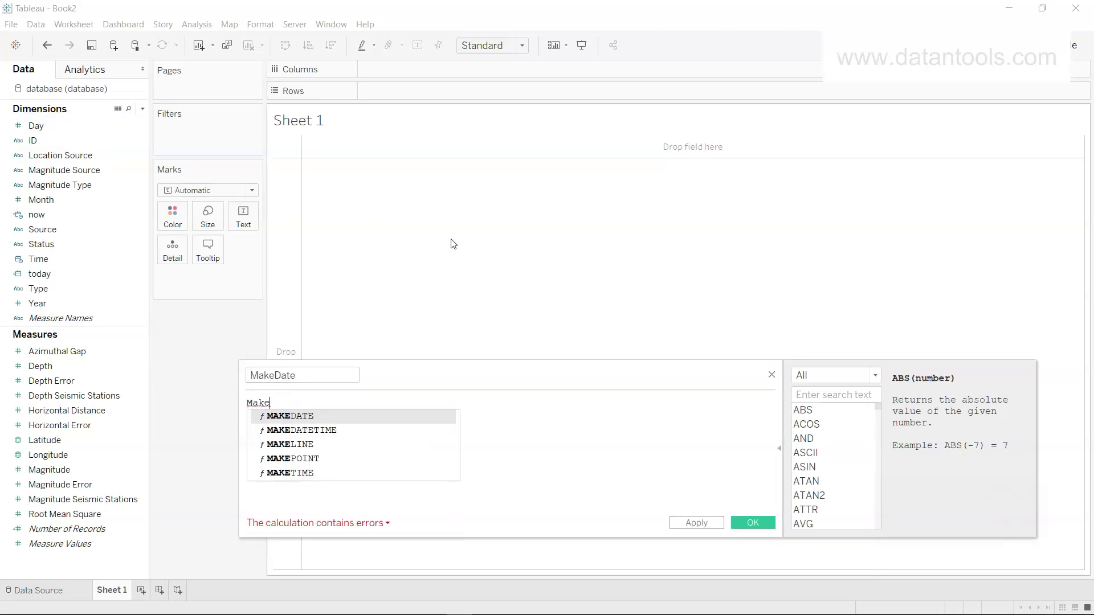
{"action": "key", "text": "Return"}
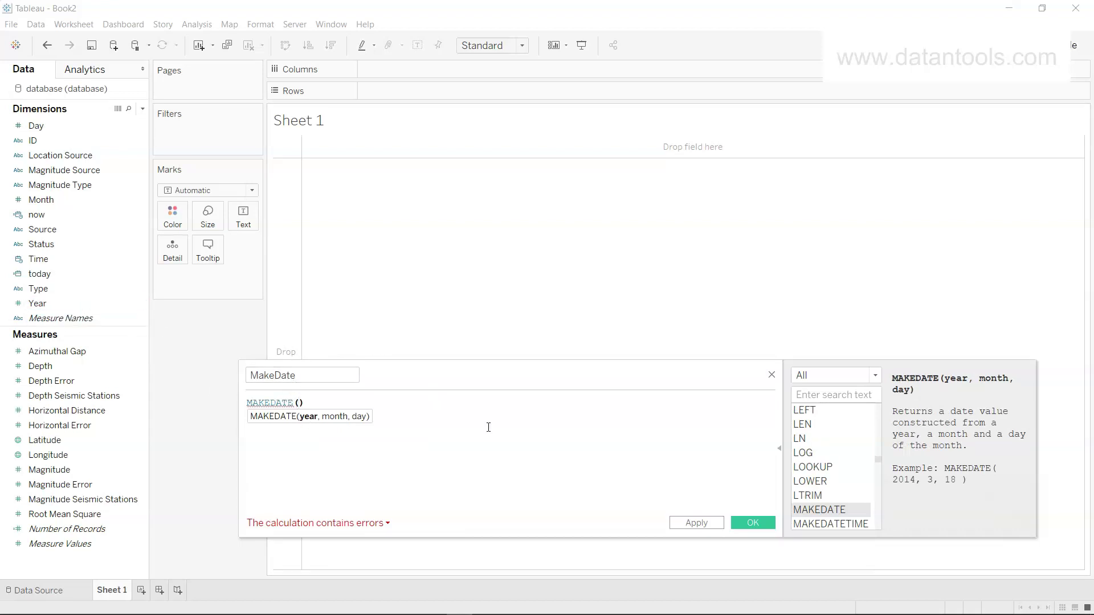
- Complete the formula as MAKEDATE([Year],[Month],[Day]) and save the calculated field
{"action": "type", "text": "Year"}
{"action": "key", "text": "Return"}
{"action": "type", "text": ","}
{"action": "type", "text": "[Month"}
{"action": "key", "text": "Return"}
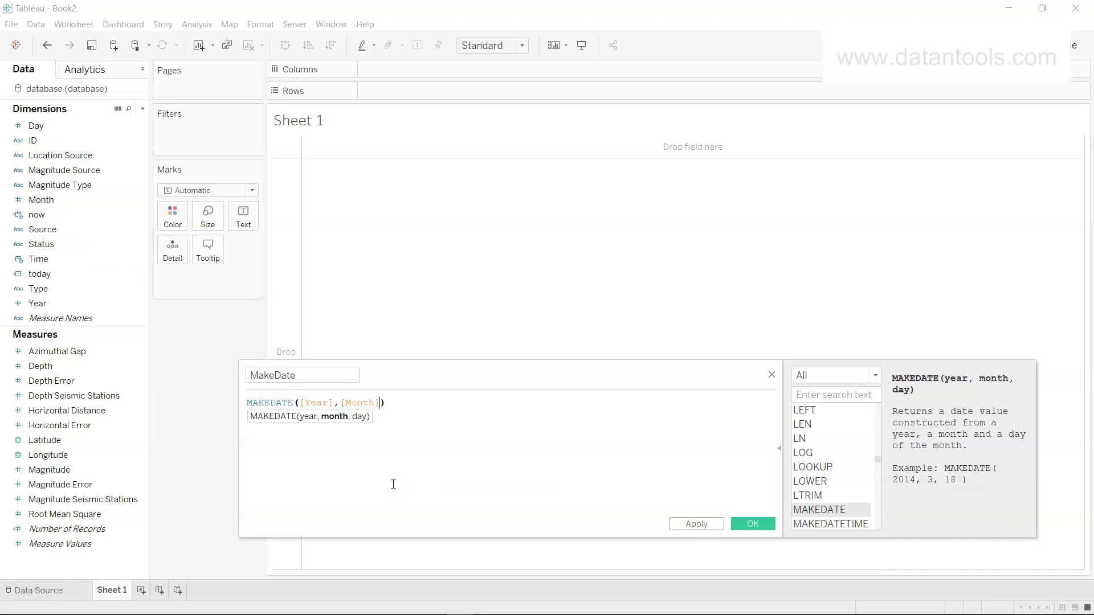
{"action": "type", "text": ",day"}
{"action": "key", "text": "Return"}
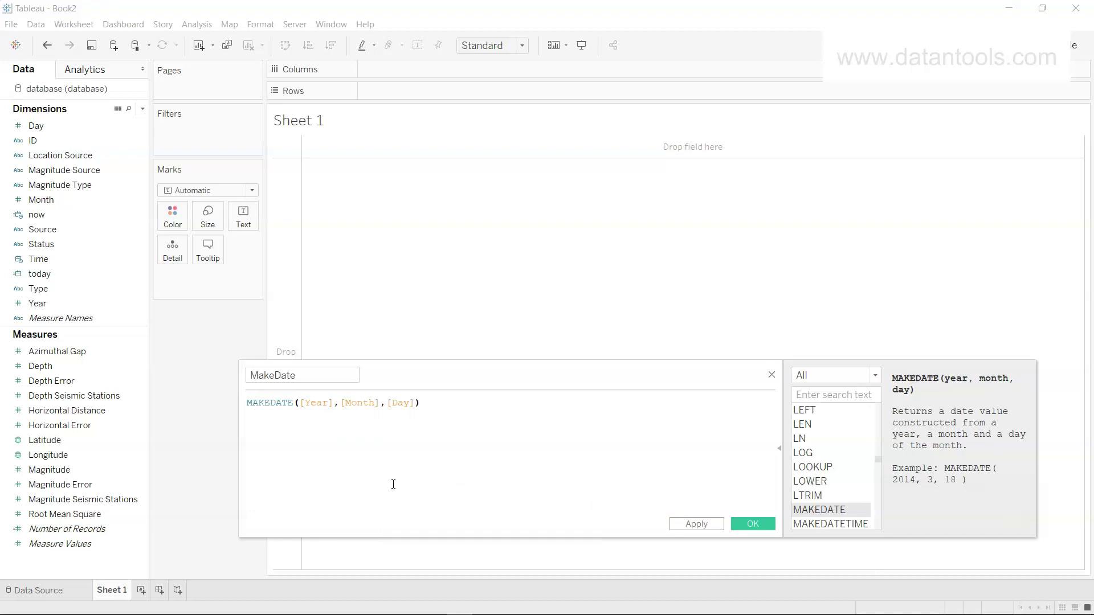
{"action": "left_click", "coordinate": [695, 524]}
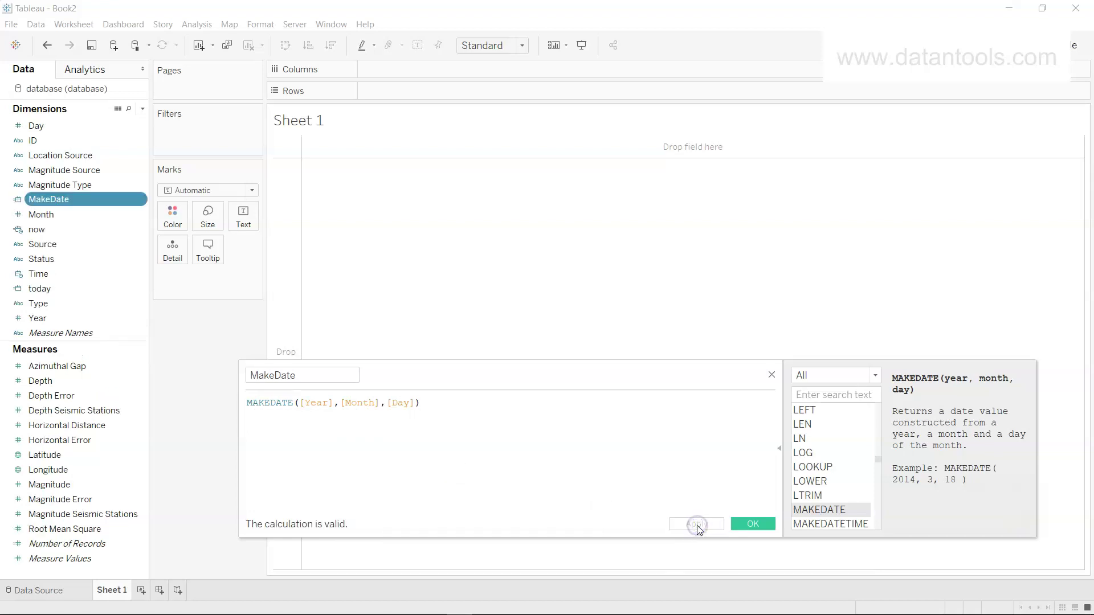
{"action": "left_click", "coordinate": [752, 524]}
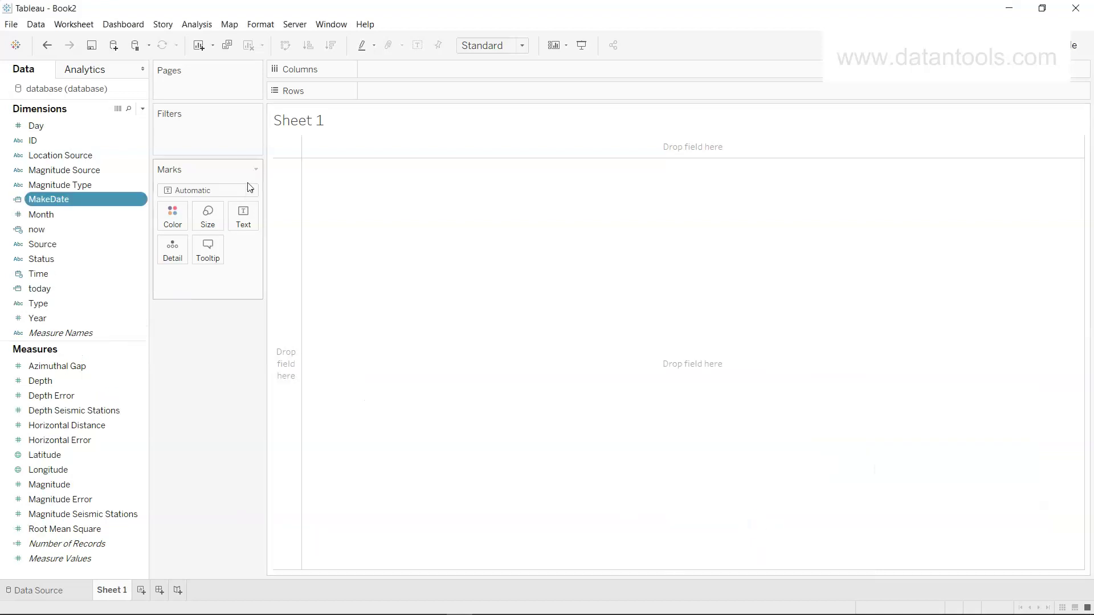
- Place the MakeDate field on Rows as a discrete full date at the day level, in the May 8, 2015 style
{"action": "left_click", "coordinate": [94, 200]}
{"action": "left_click_drag", "start_coordinate": [94, 203], "coordinate": [422, 91]}
{"action": "left_click", "coordinate": [449, 91]}
{"action": "left_click", "coordinate": [445, 399]}
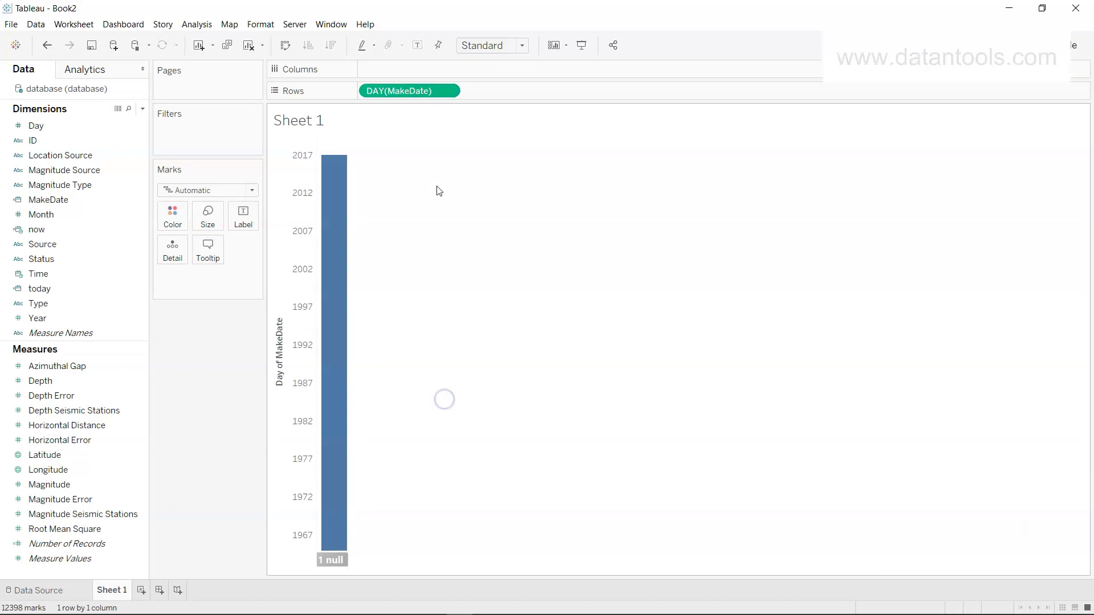
{"action": "left_click", "coordinate": [448, 91]}
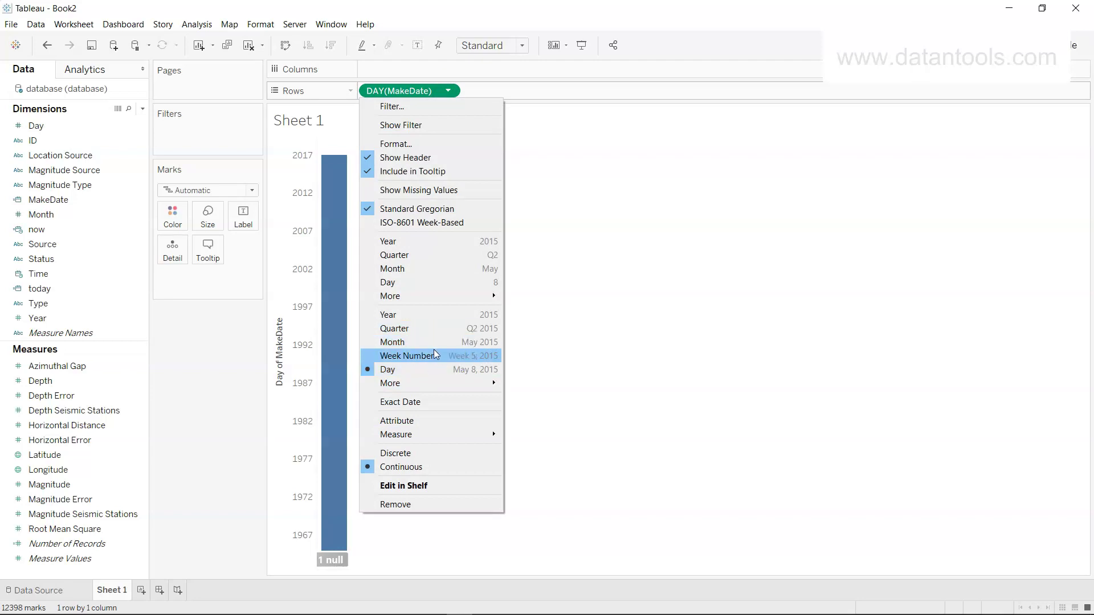
{"action": "left_click", "coordinate": [432, 457]}
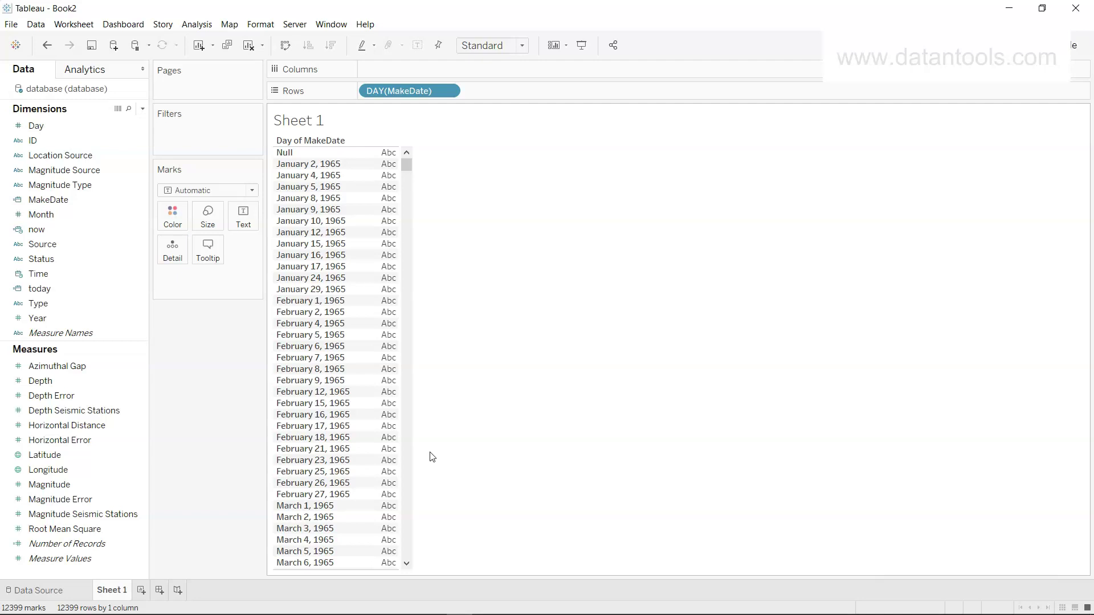
{"action": "left_click", "coordinate": [449, 92]}
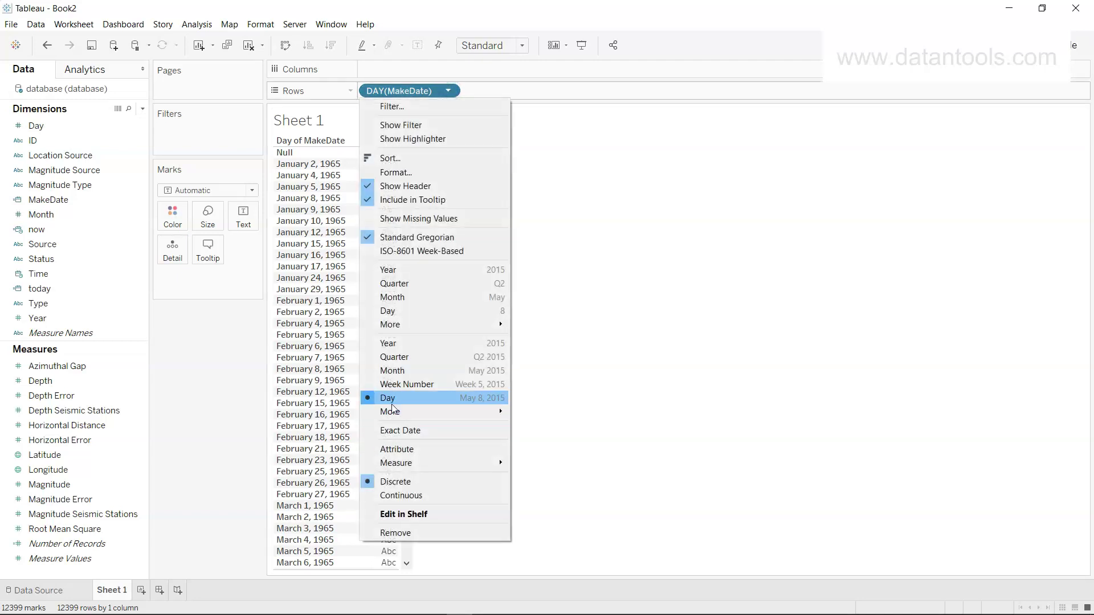
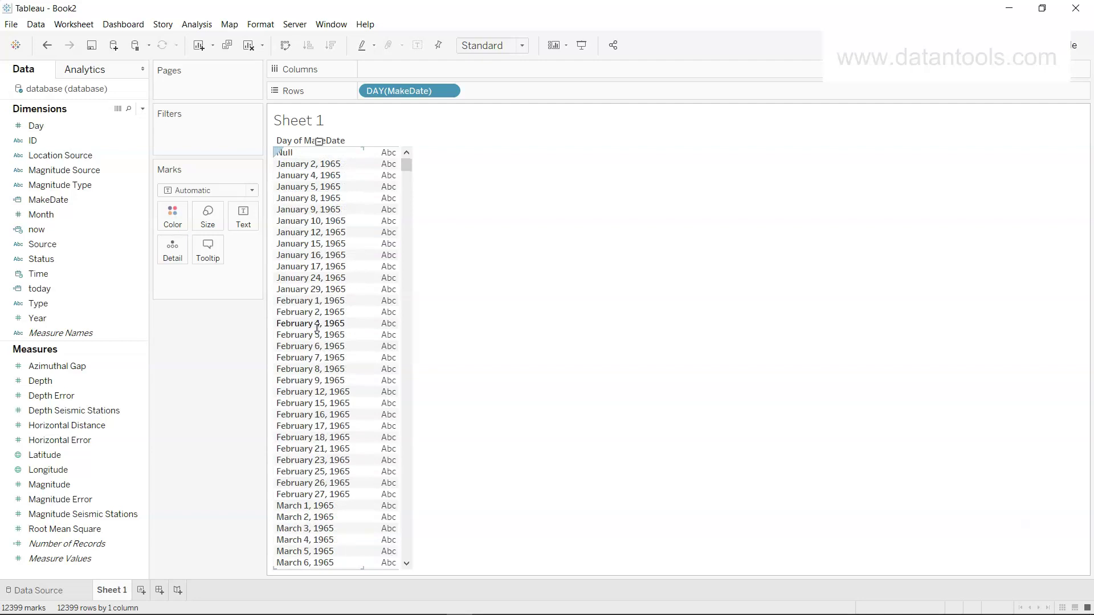
- Start a new calculated field named days passed
{"action": "scroll", "coordinate": [318, 328], "scroll_direction": "down", "scroll_amount": 10}
{"action": "left_click_drag", "start_coordinate": [408, 166], "coordinate": [408, 570]}
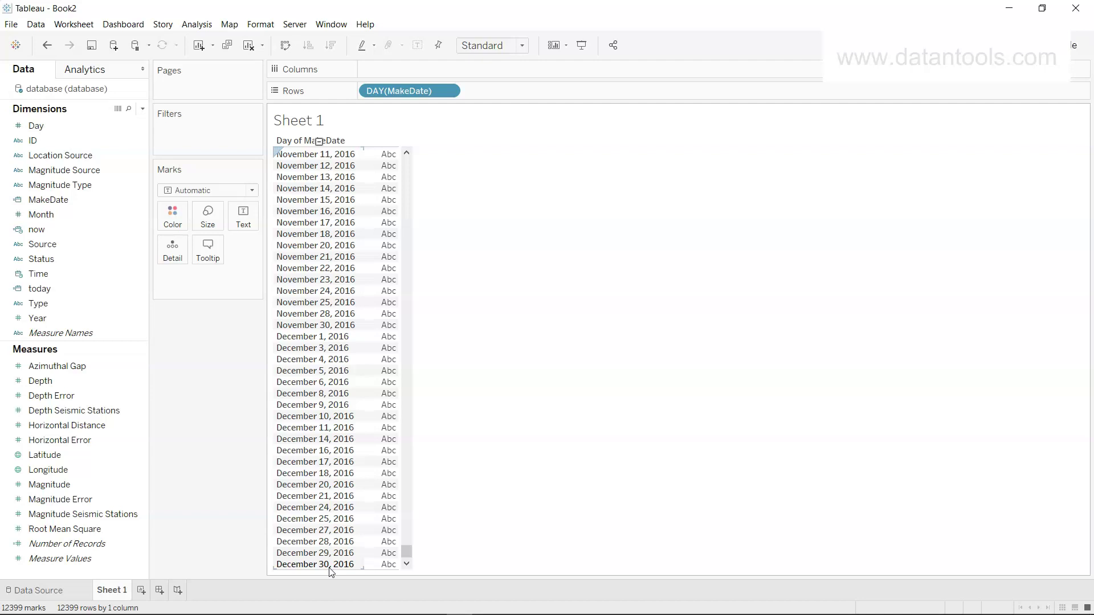
{"action": "left_click", "coordinate": [144, 111]}
{"action": "left_click", "coordinate": [132, 121]}
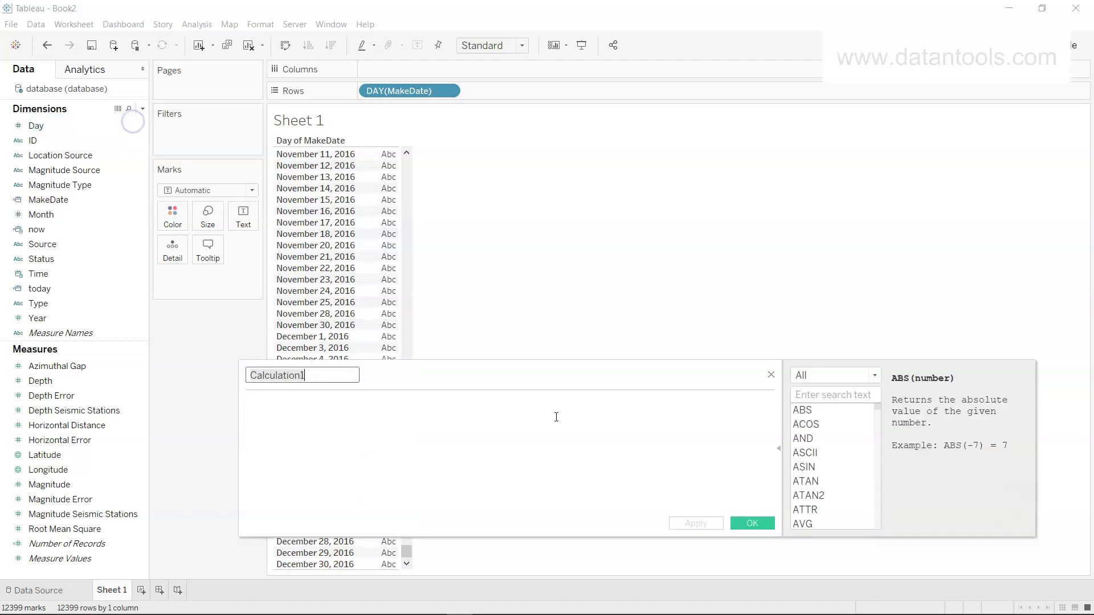
{"action": "type", "text": "days passed"}
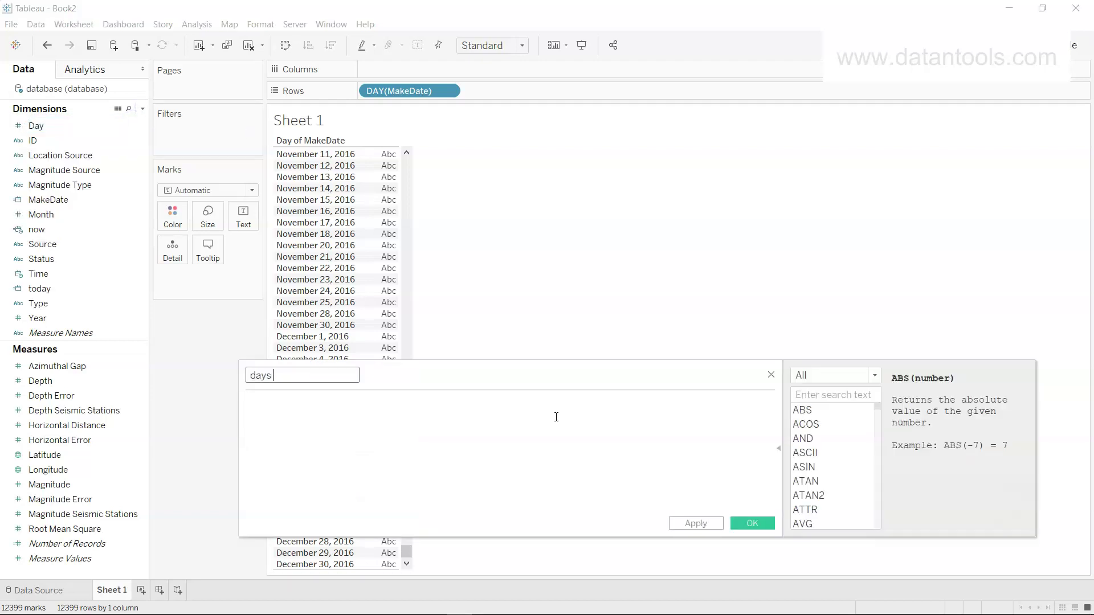
{"action": "left_click", "coordinate": [556, 417]}
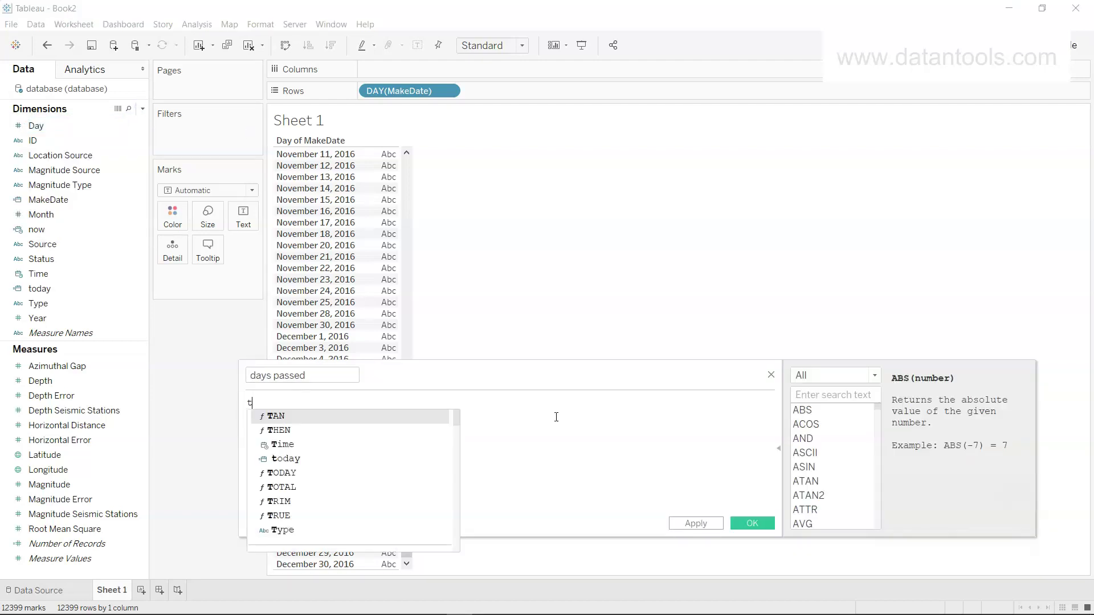
{"action": "type", "text": "tod"}
{"action": "key", "text": "Return"}
{"action": "key", "text": "BackSpace"}
{"action": "key", "text": "BackSpace"}
{"action": "key", "text": "BackSpace"}
{"action": "key", "text": "BackSpace"}
{"action": "key", "text": "BackSpace"}
{"action": "key", "text": "BackSpace"}
{"action": "key", "text": "BackSpace"}
- Enter TODAY() - MAX([MakeDate]) as the formula of the days passed field
{"action": "type", "text": "td"}
{"action": "key", "text": "BackSpace"}
{"action": "type", "text": "oda"}
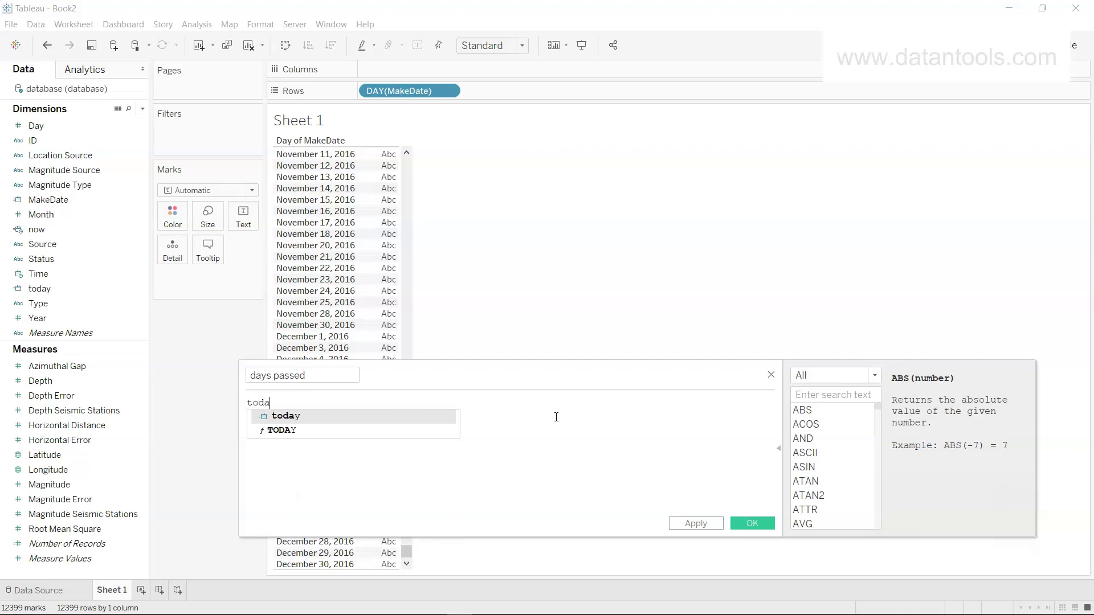
{"action": "key", "text": "Down"}
{"action": "key", "text": "Return"}
{"action": "type", "text": "- "}
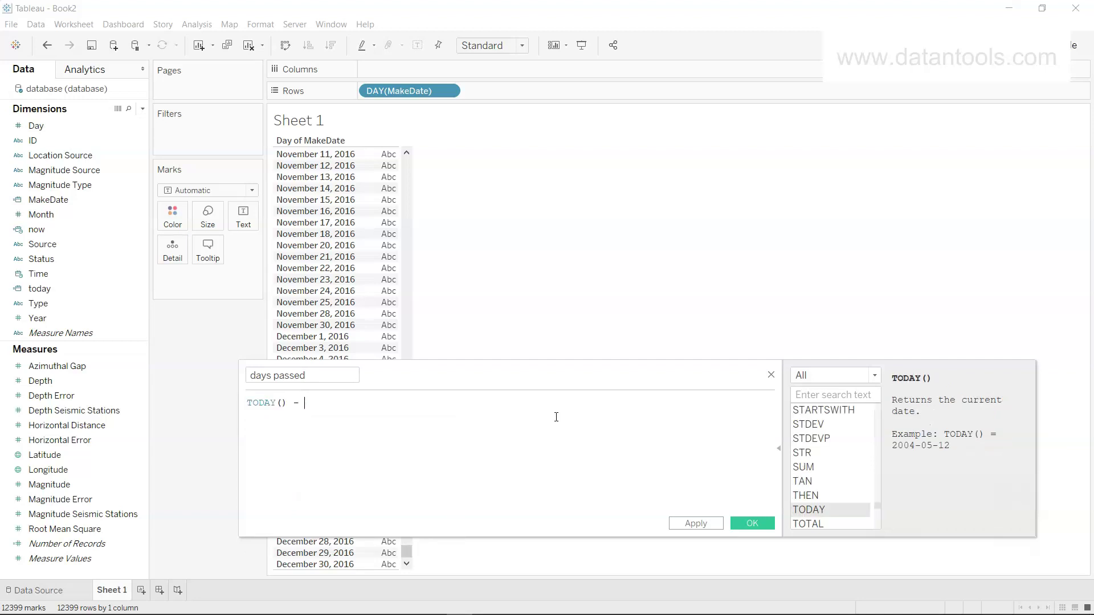
{"action": "type", "text": "max"}
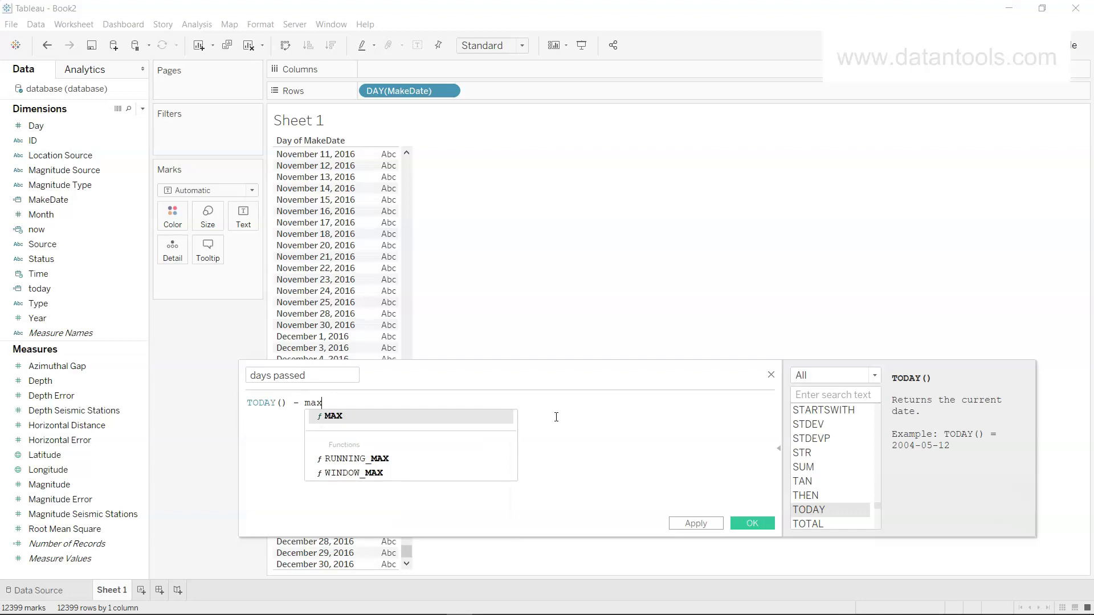
{"action": "key", "text": "Return"}
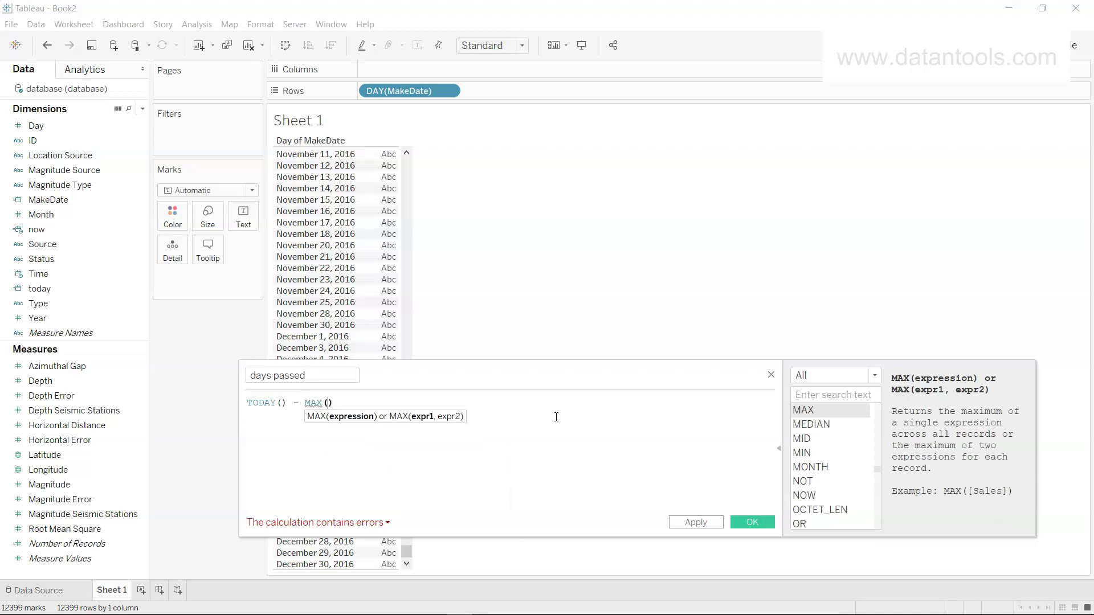
{"action": "type", "text": "make"}
{"action": "key", "text": "Return"}
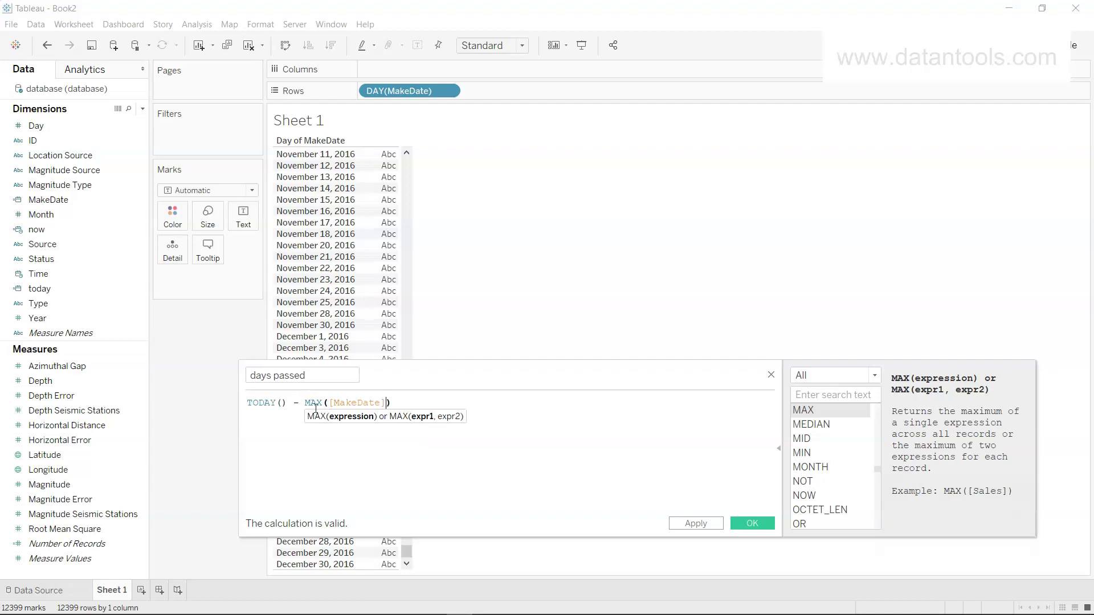
- Move the calculation editor off the last dates in the list, and save the days passed field
{"action": "left_click_drag", "start_coordinate": [396, 380], "coordinate": [394, 192]}
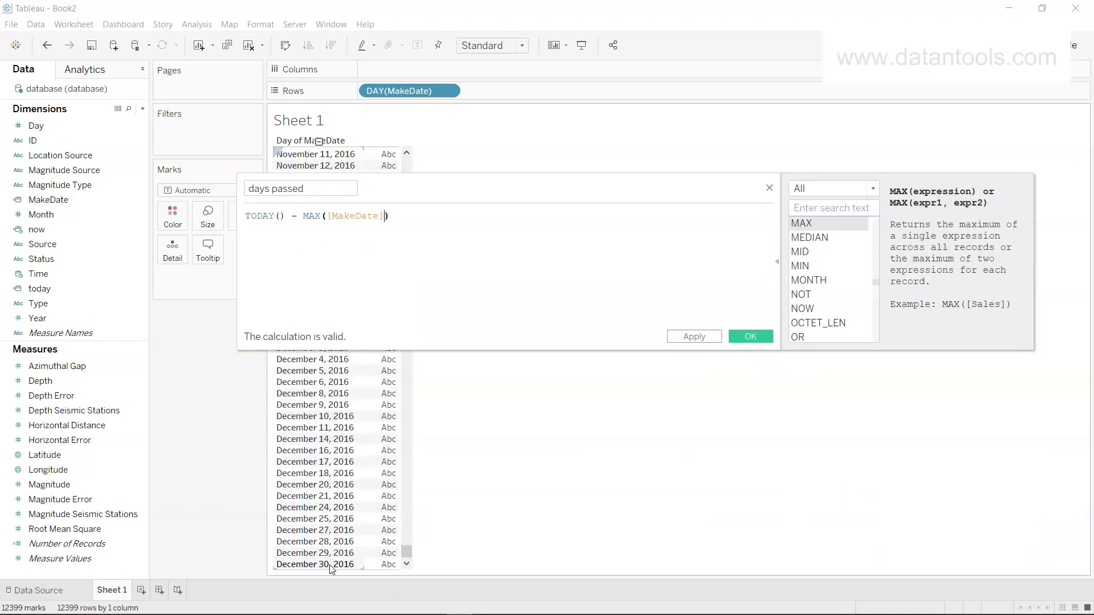
{"action": "double_click", "coordinate": [281, 216]}
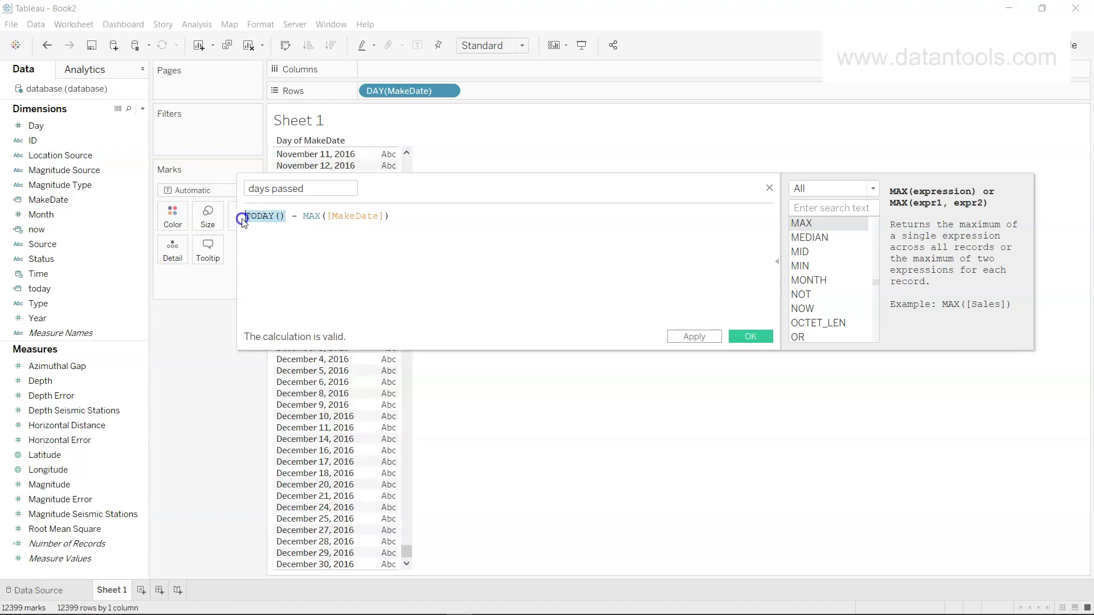
{"action": "left_click", "coordinate": [318, 249]}
{"action": "left_click", "coordinate": [694, 337]}
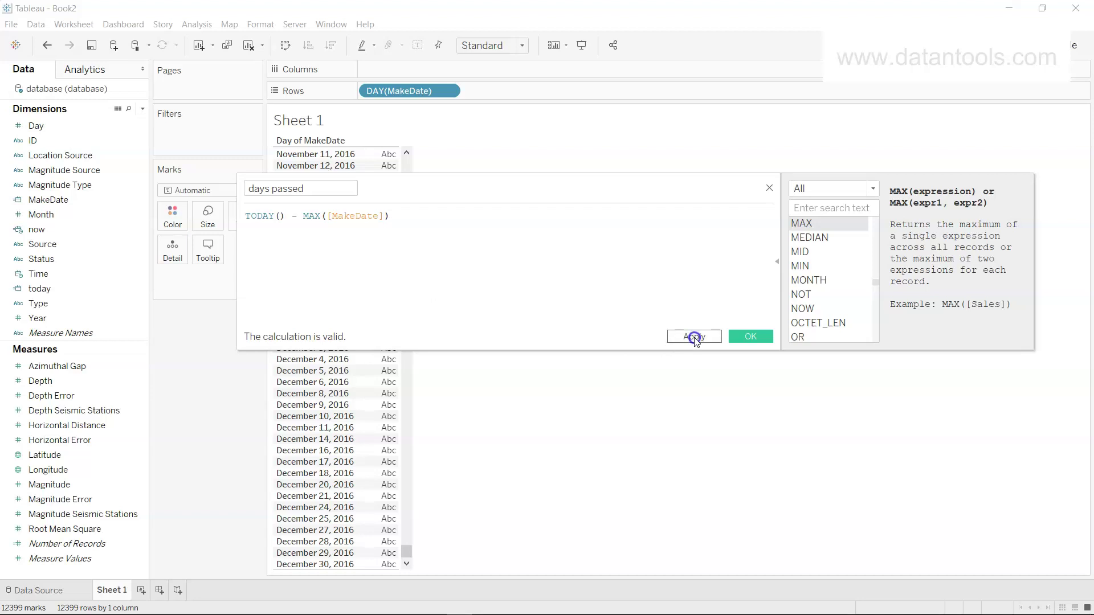
{"action": "left_click", "coordinate": [751, 337]}
- Remove MakeDate from Rows and show the days passed measure as text in the view
{"action": "left_click_drag", "start_coordinate": [411, 94], "coordinate": [206, 382]}
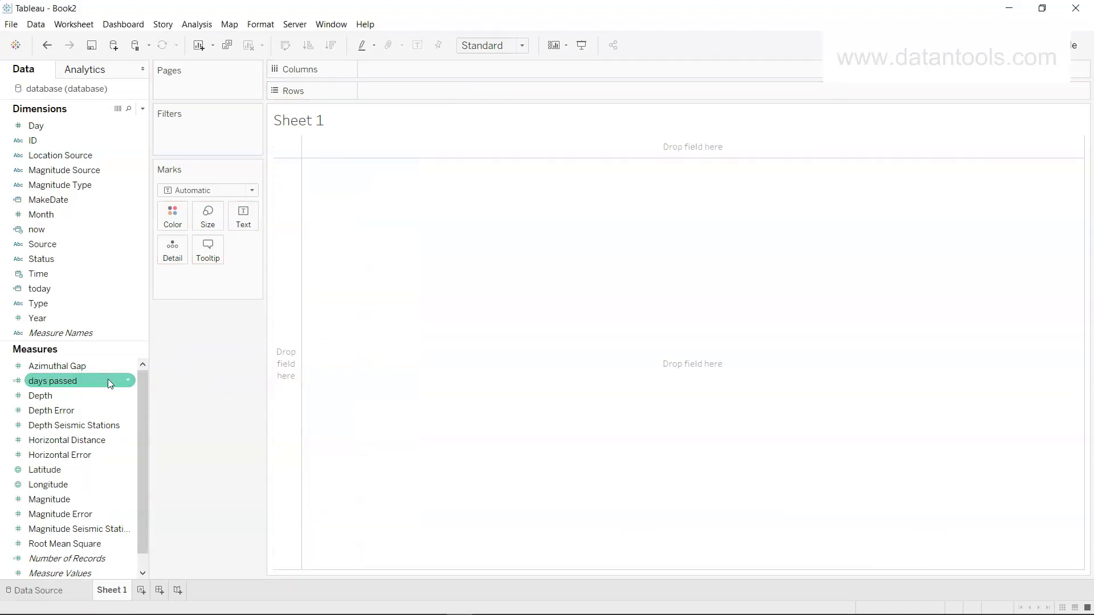
{"action": "left_click_drag", "start_coordinate": [83, 381], "coordinate": [241, 221]}
{"action": "mouse_move", "coordinate": [287, 140]}
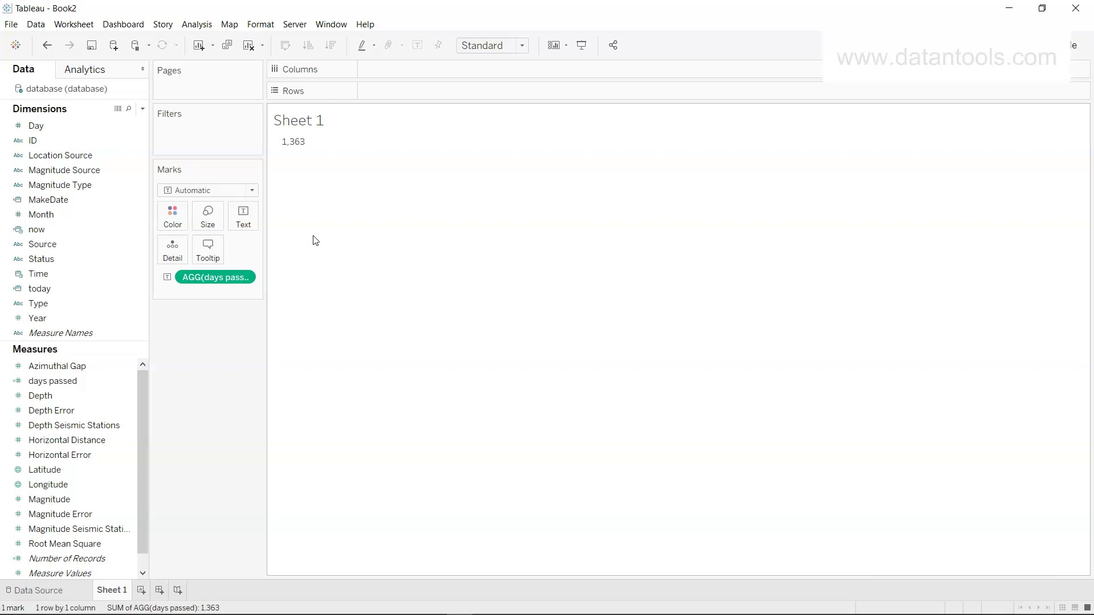
- Start a new calculated field named MakeTime
{"action": "key", "text": "alt"}
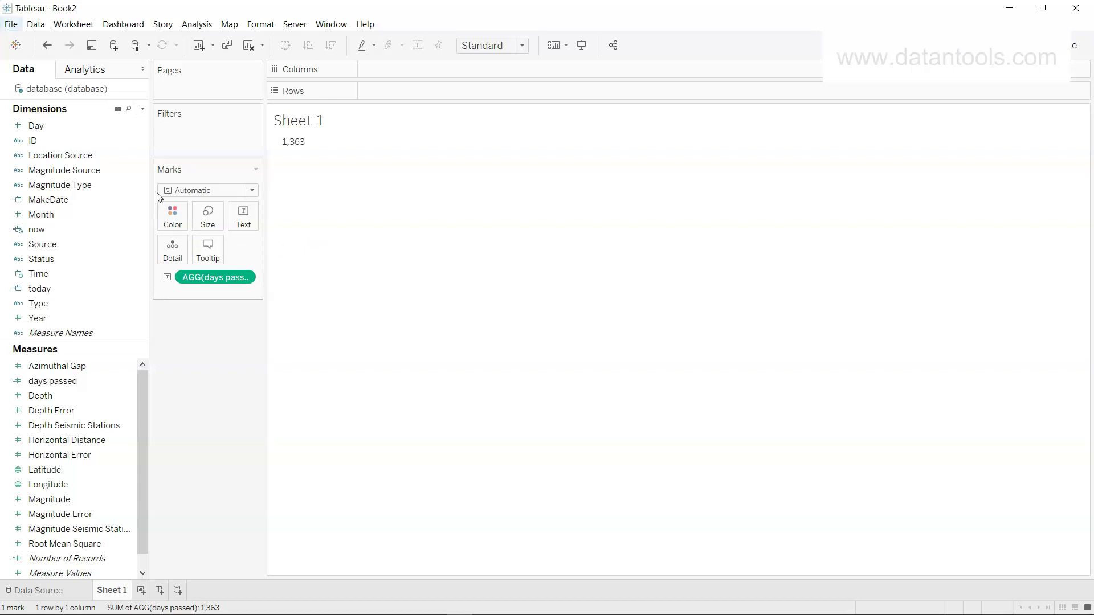
{"action": "left_click", "coordinate": [142, 109]}
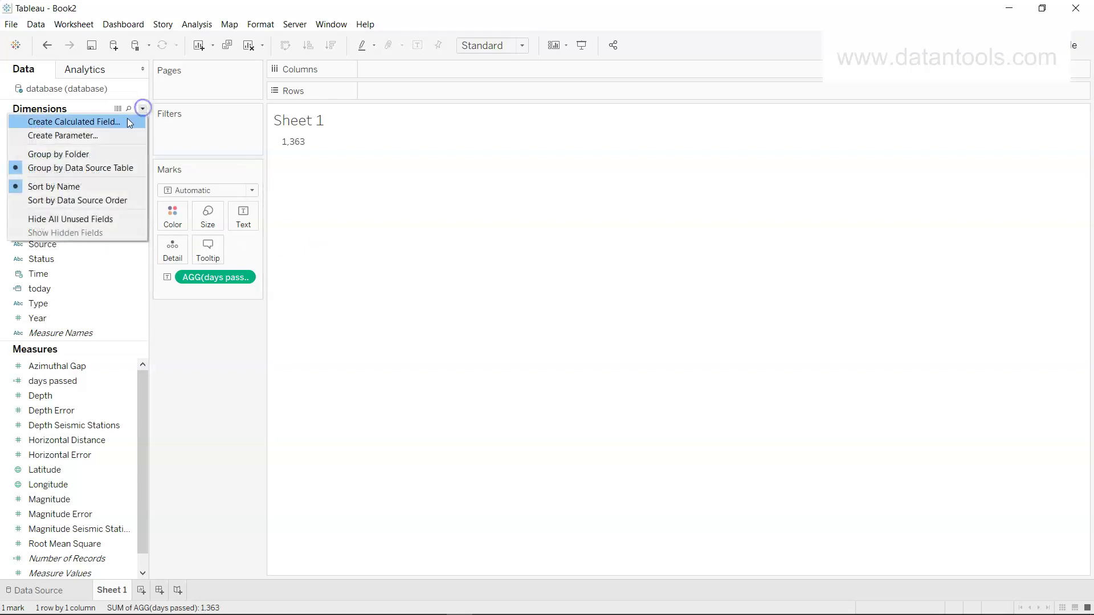
{"action": "left_click", "coordinate": [124, 121]}
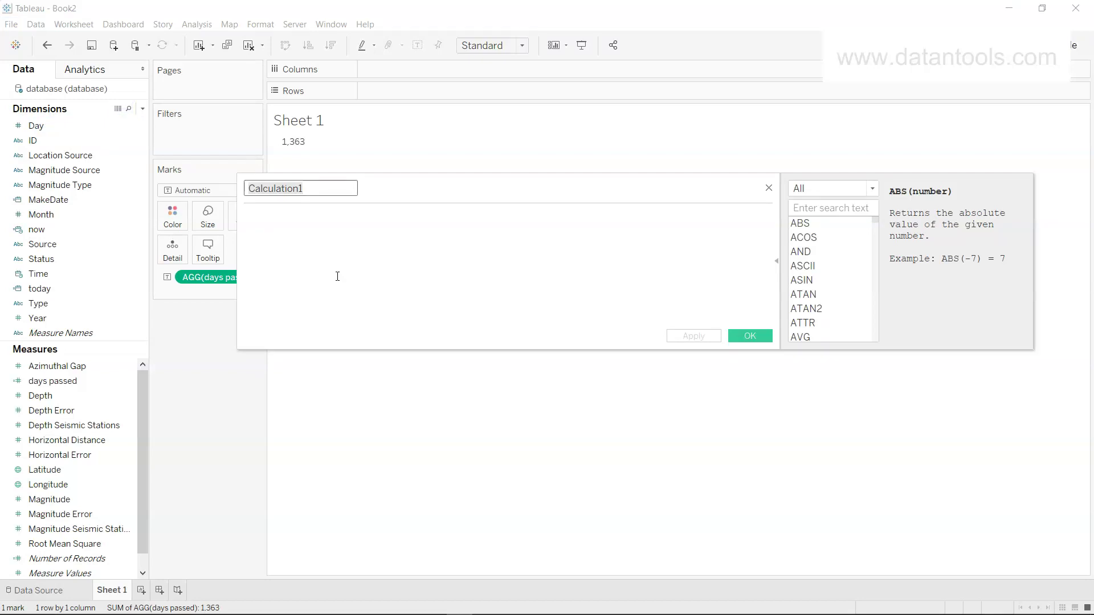
{"action": "type", "text": "MakeTime"}
{"action": "key", "text": "Tab"}
- Enter MAKETIME(10,12,20) as the formula of the MakeTime field and save it
{"action": "type", "text": "Make"}
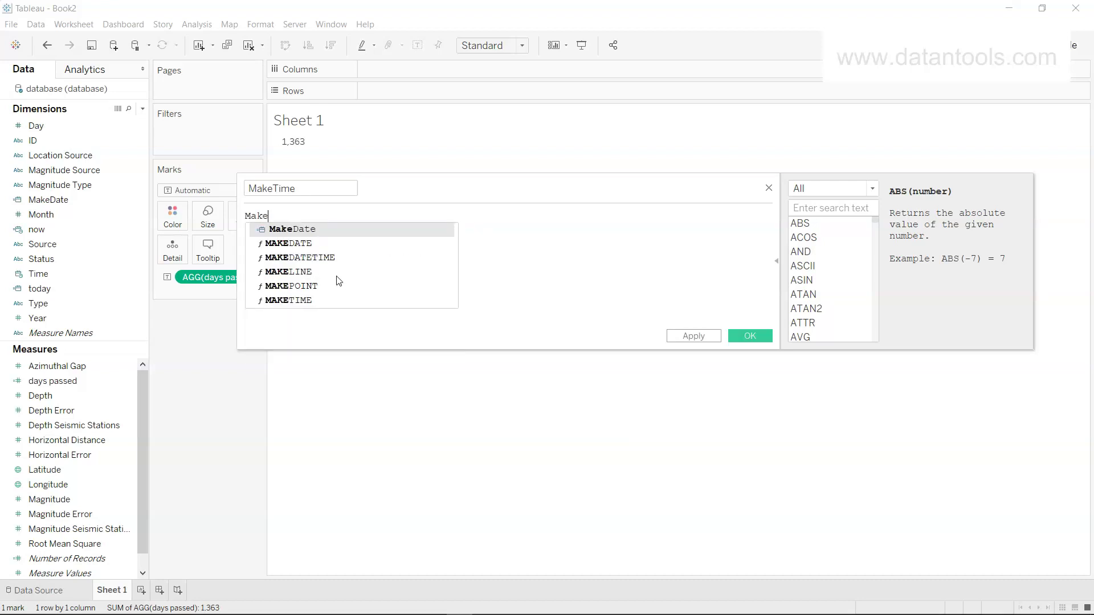
{"action": "key", "text": "Down"}
{"action": "key", "text": "Down"}
{"action": "key", "text": "Down"}
{"action": "key", "text": "Down"}
{"action": "key", "text": "Down"}
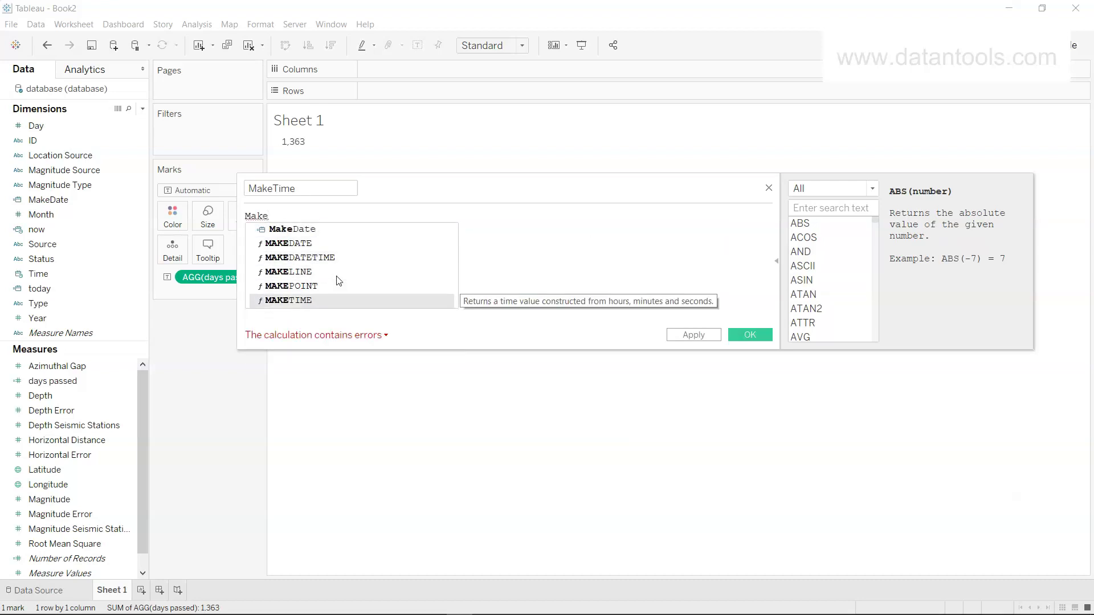
{"action": "key", "text": "Return"}
{"action": "type", "text": "10"}
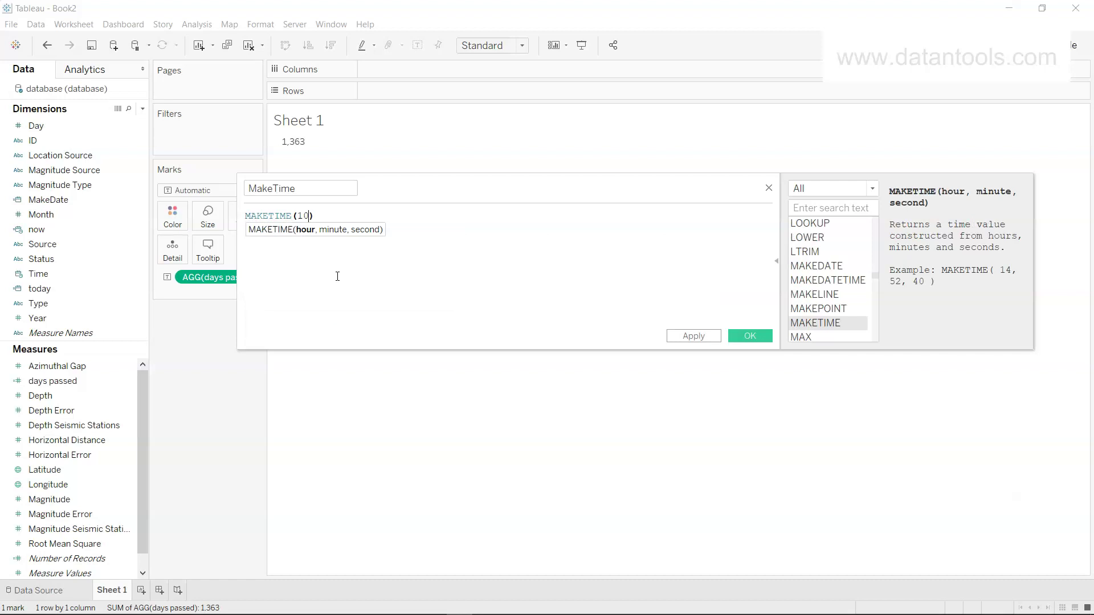
{"action": "type", "text": ",12,20"}
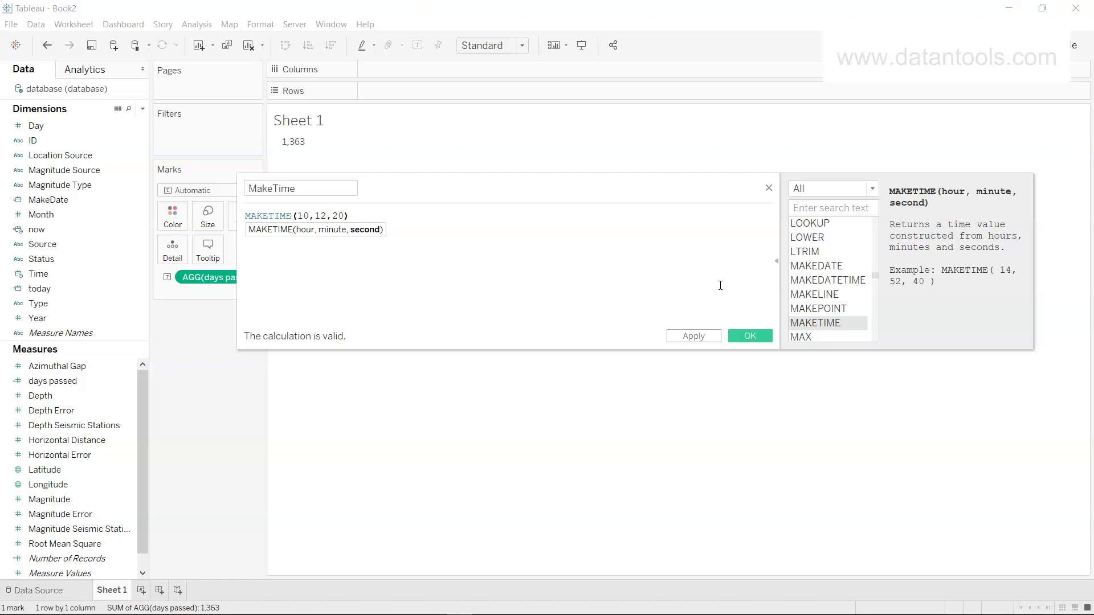
{"action": "left_click", "coordinate": [694, 336]}
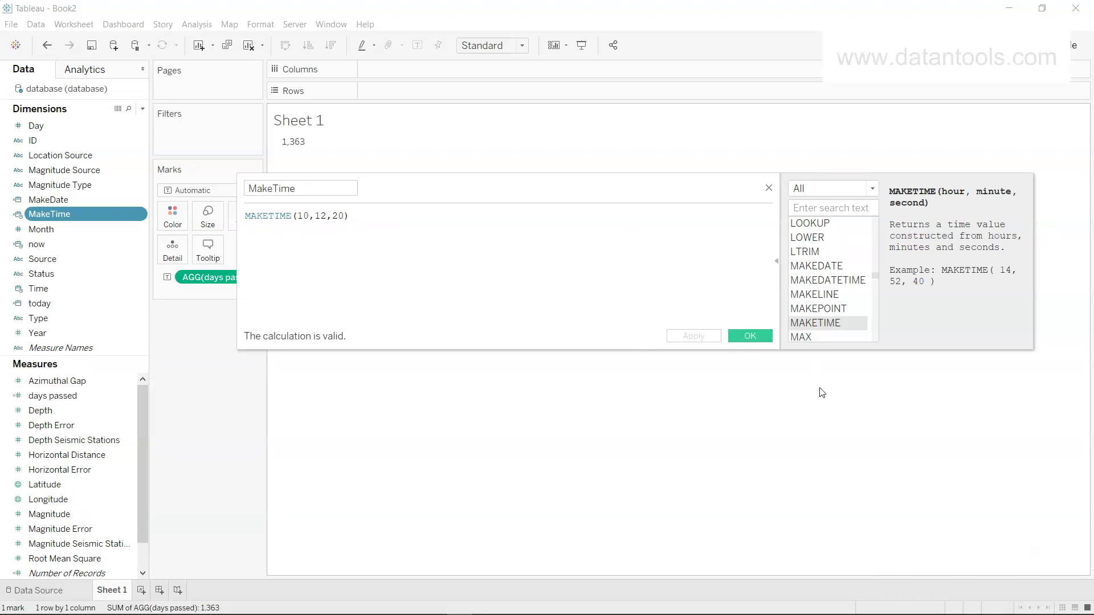
{"action": "left_click", "coordinate": [743, 335]}
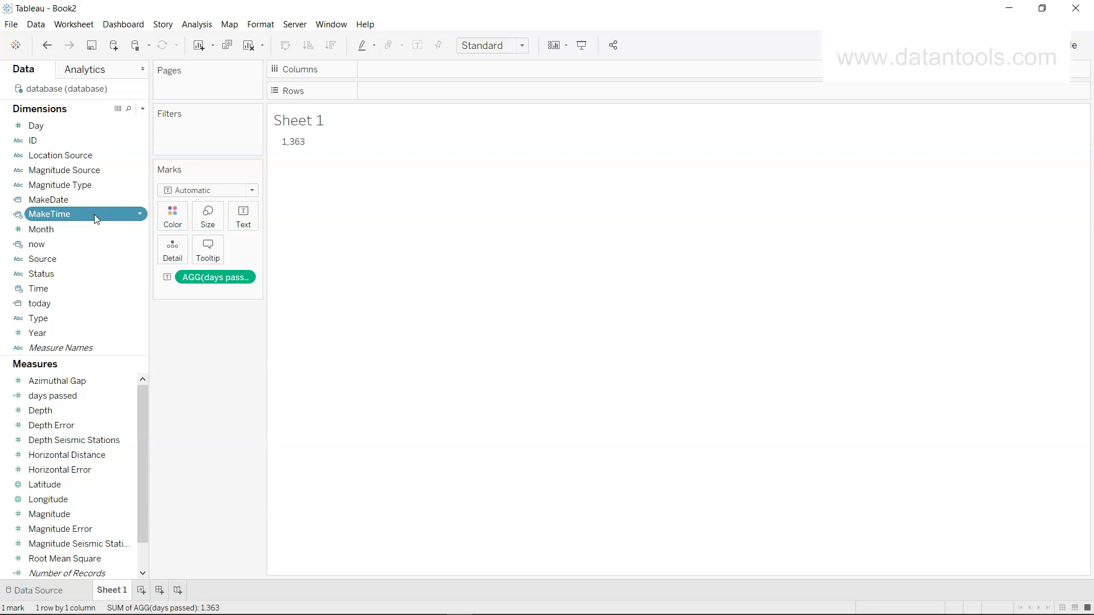
- Replace days passed with MakeTime as the text in the view, shown at the Second date level
{"action": "left_click_drag", "start_coordinate": [94, 214], "coordinate": [241, 224]}
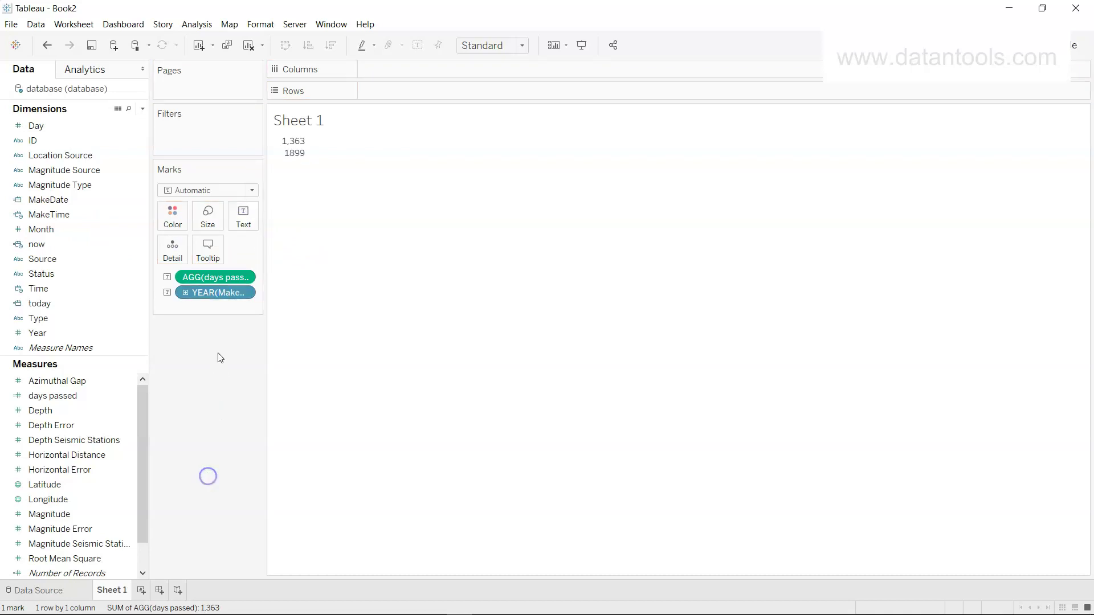
{"action": "left_click_drag", "start_coordinate": [226, 279], "coordinate": [219, 411]}
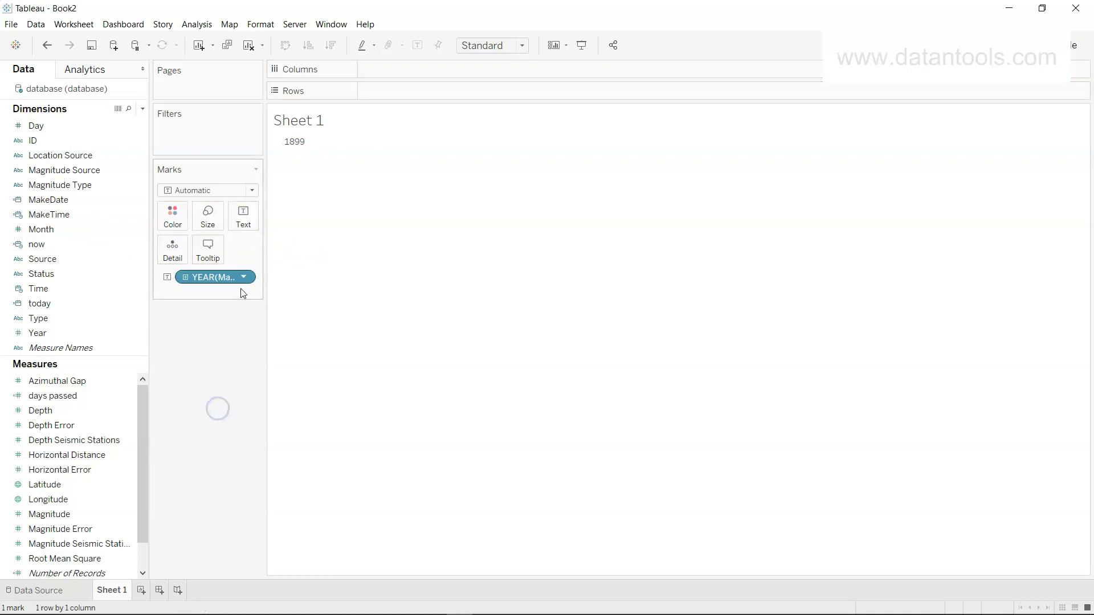
{"action": "left_click", "coordinate": [249, 277]}
{"action": "mouse_move", "coordinate": [295, 486]}
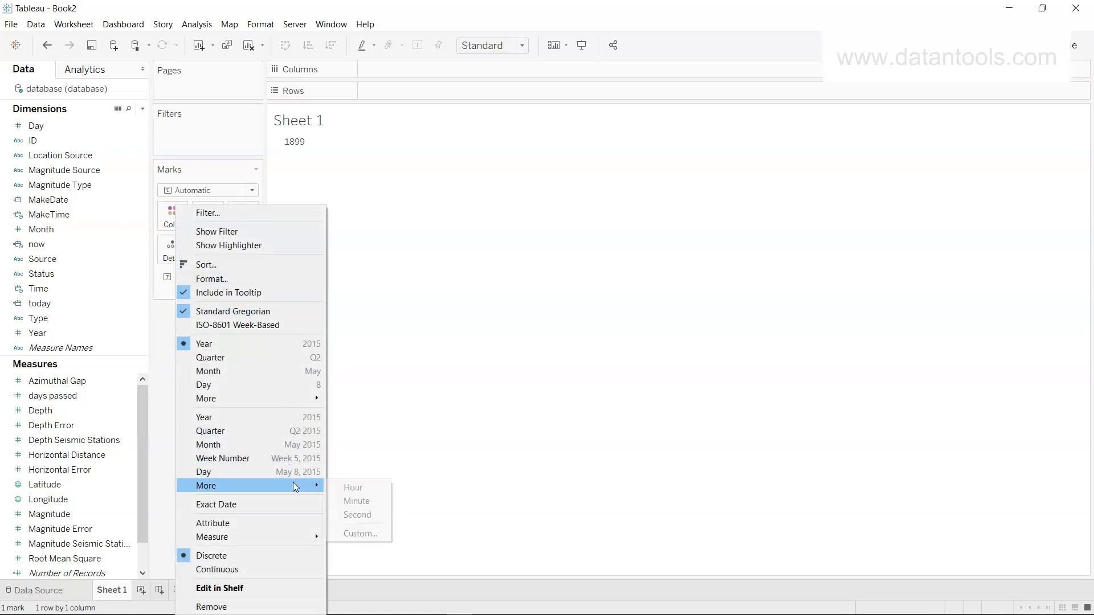
{"action": "left_click", "coordinate": [351, 515]}
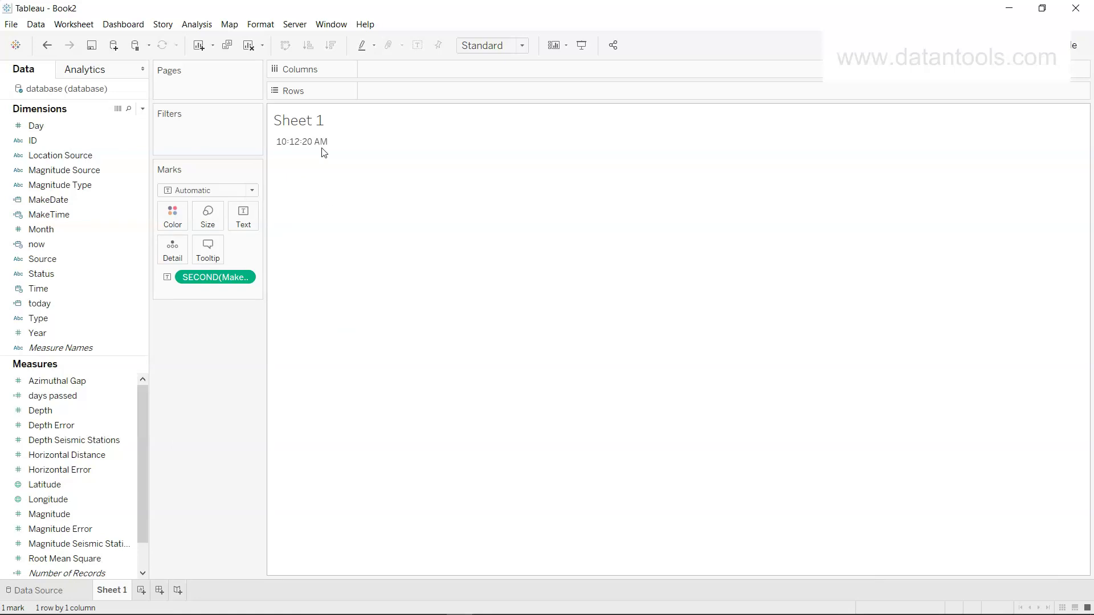
- Start a new calculated field under its default name and insert the MAKEDATETIME function in its formula
{"action": "left_click", "coordinate": [89, 220]}
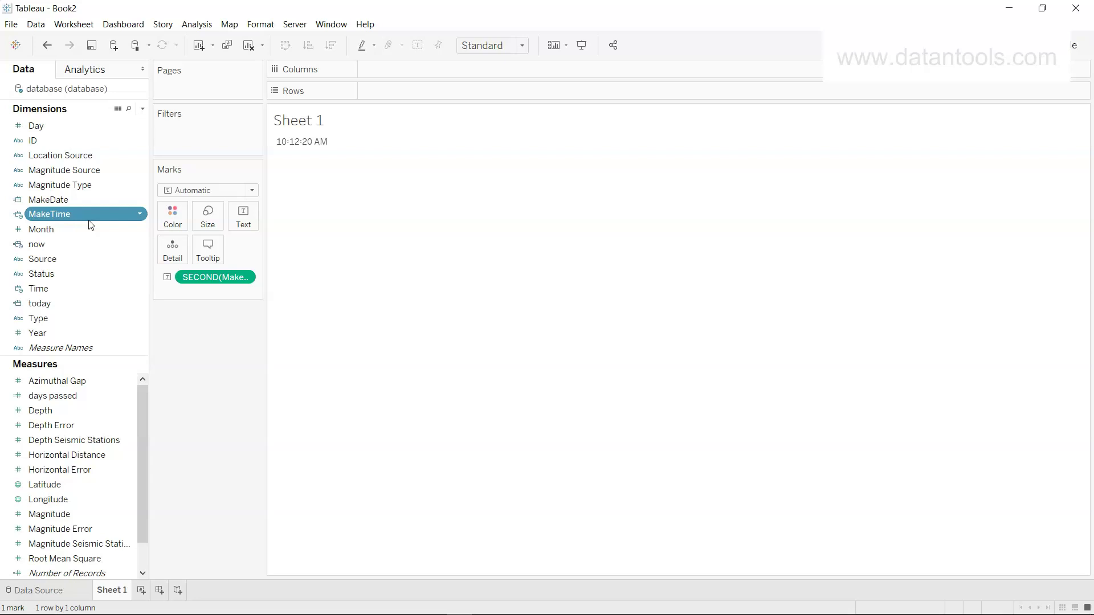
{"action": "left_click", "coordinate": [78, 396]}
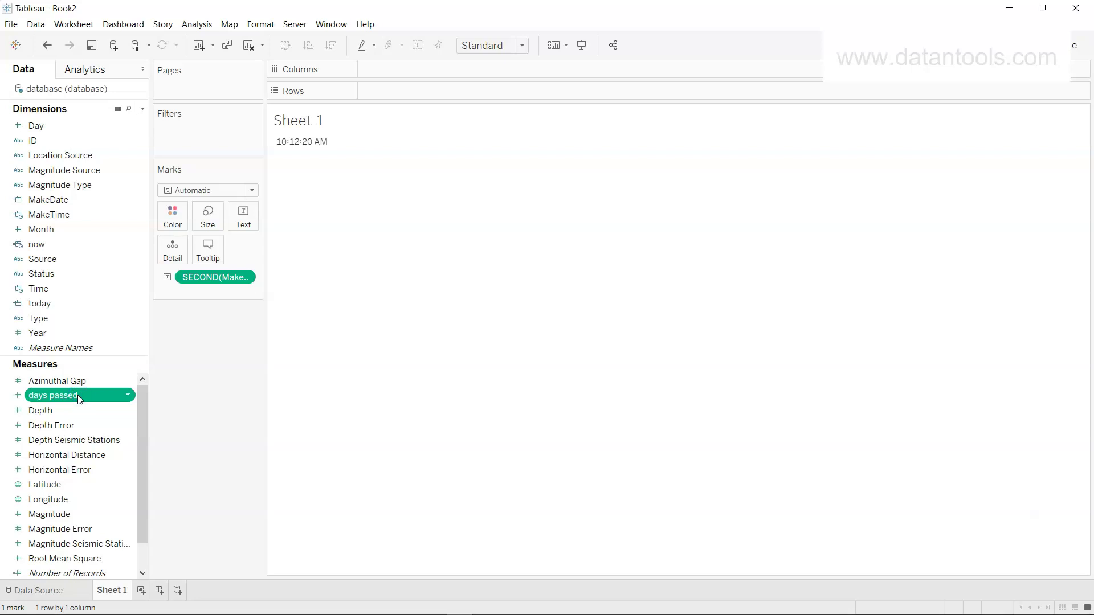
{"action": "left_click", "coordinate": [142, 109]}
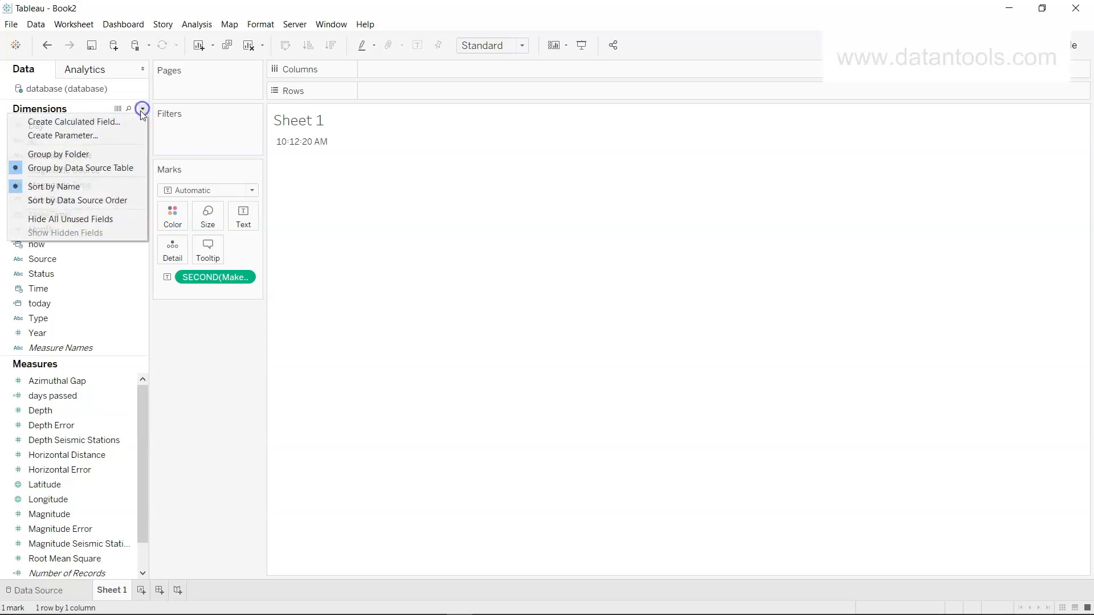
{"action": "left_click", "coordinate": [129, 118]}
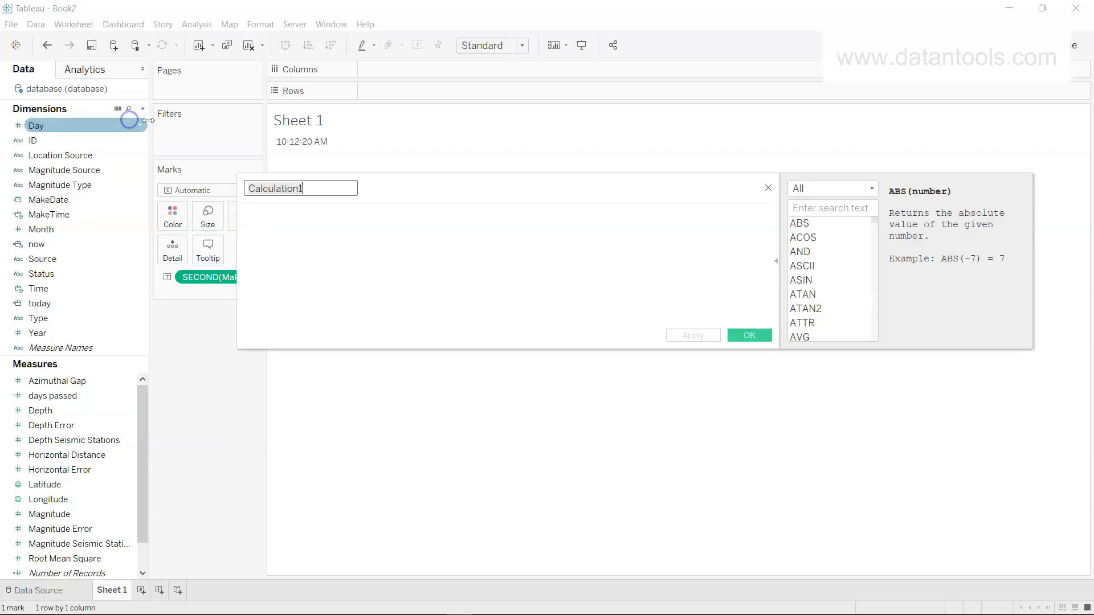
{"action": "left_click", "coordinate": [306, 214]}
{"action": "type", "text": "make"}
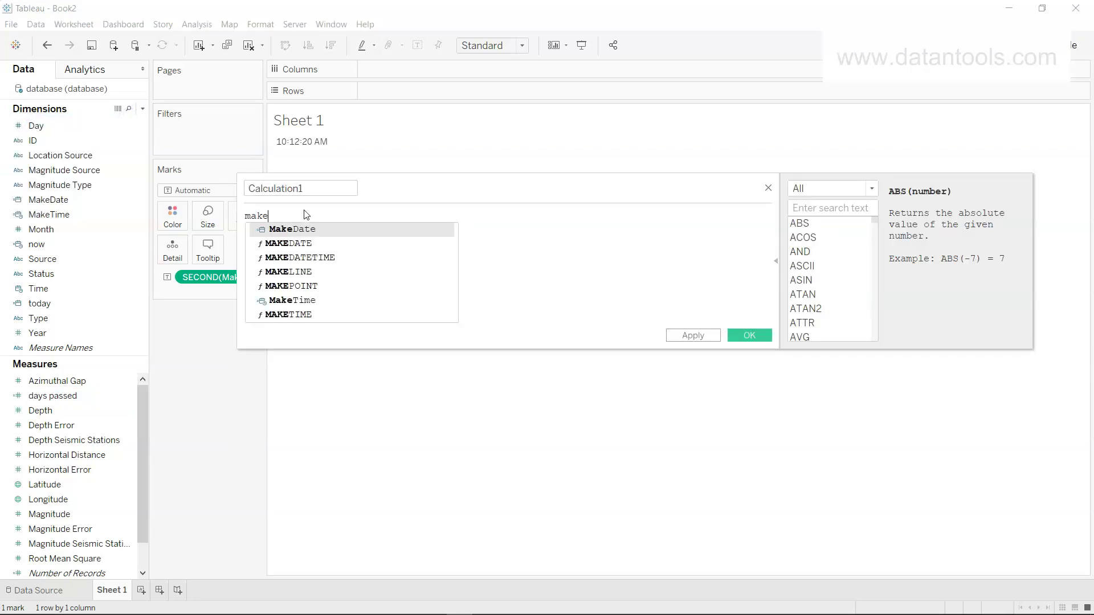
{"action": "key", "text": "Down"}
{"action": "key", "text": "Down"}
{"action": "key", "text": "Return"}
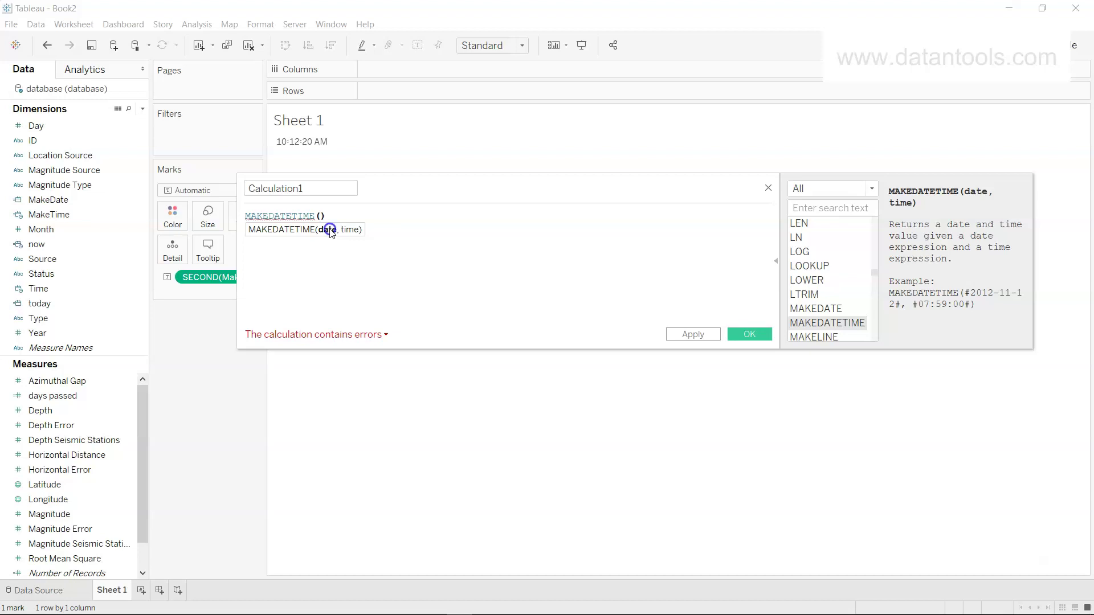
- Complete the formula as MAKEDATETIME([MakeDate],[MakeTime]) and save the calculated field
{"action": "type", "text": "make"}
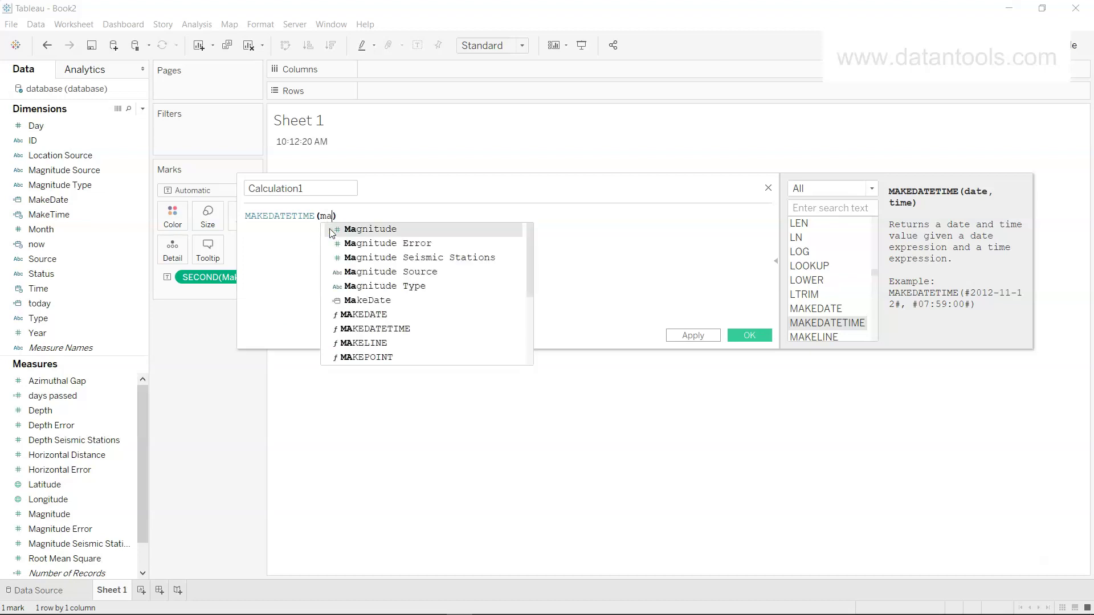
{"action": "left_click", "coordinate": [333, 230]}
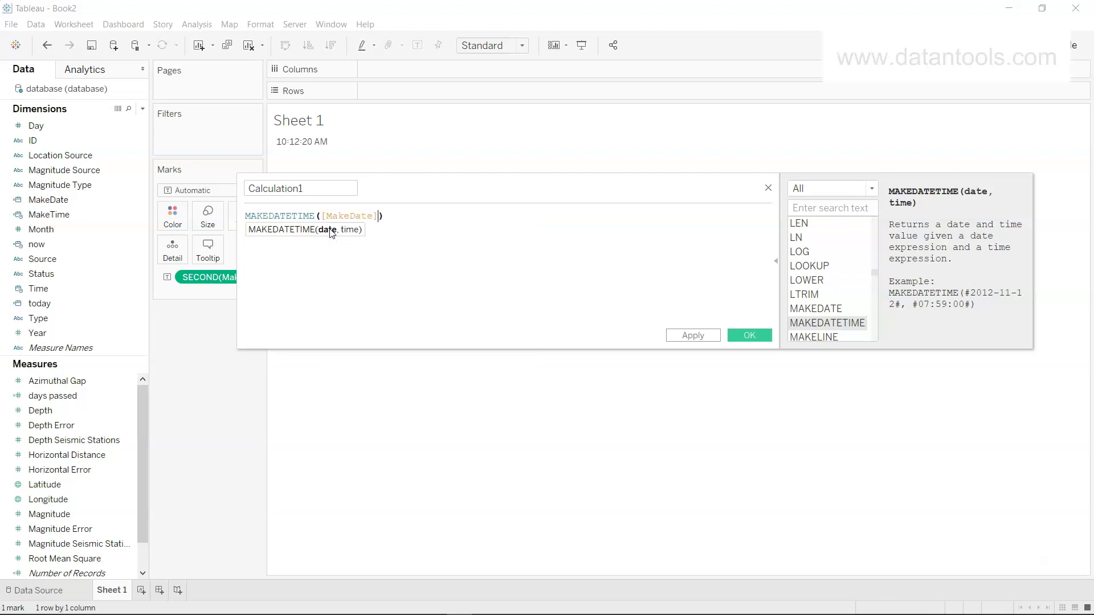
{"action": "type", "text": ","}
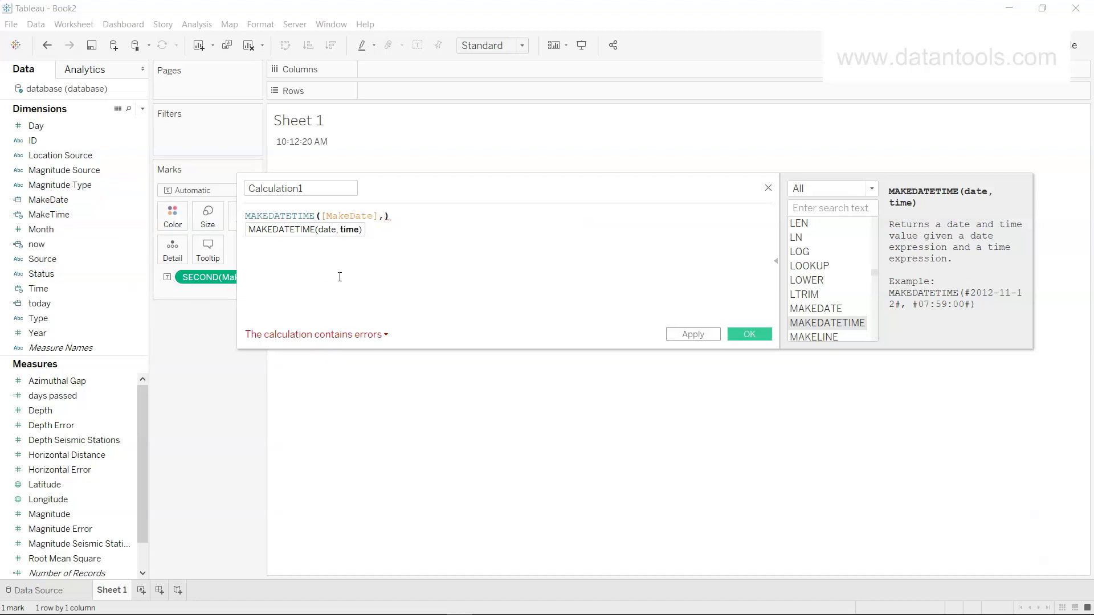
{"action": "type", "text": "make"}
{"action": "key", "text": "Down"}
{"action": "key", "text": "Down"}
{"action": "key", "text": "Down"}
{"action": "key", "text": "Down"}
{"action": "key", "text": "Down"}
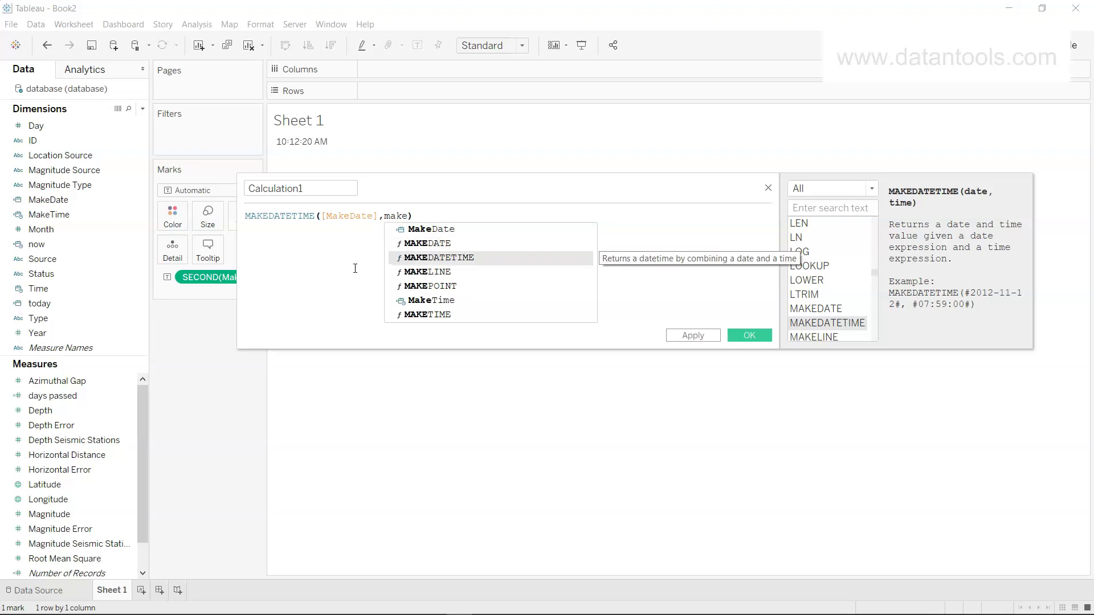
{"action": "key", "text": "Return"}
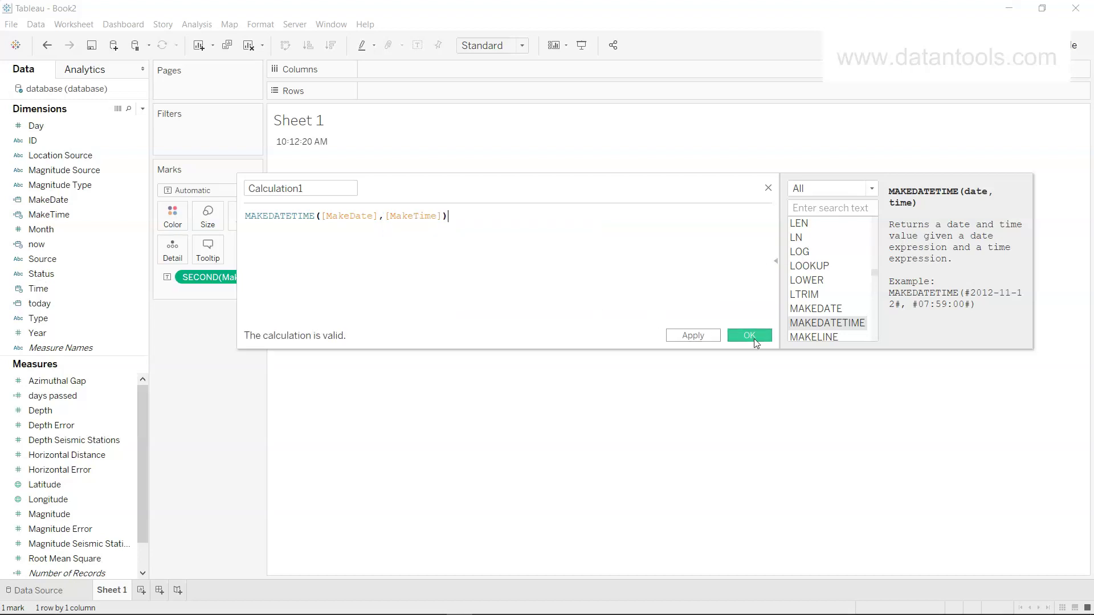
{"action": "left_click", "coordinate": [755, 335]}
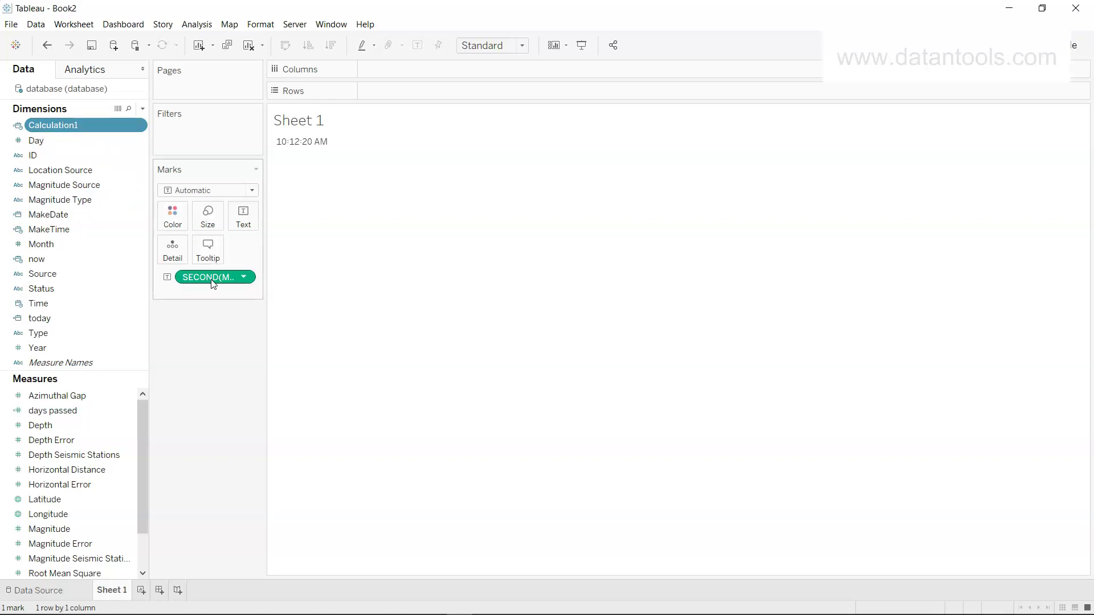
- Remove MakeTime from the view and place Calculation1 on Rows at the Second date level
{"action": "left_click_drag", "start_coordinate": [213, 279], "coordinate": [166, 354]}
{"action": "mouse_move", "coordinate": [52, 126]}
{"action": "left_mouse_down"}
{"action": "mouse_move", "coordinate": [334, 168]}
{"action": "mouse_move", "coordinate": [408, 89]}
{"action": "left_mouse_up"}
{"action": "left_click", "coordinate": [449, 91]}
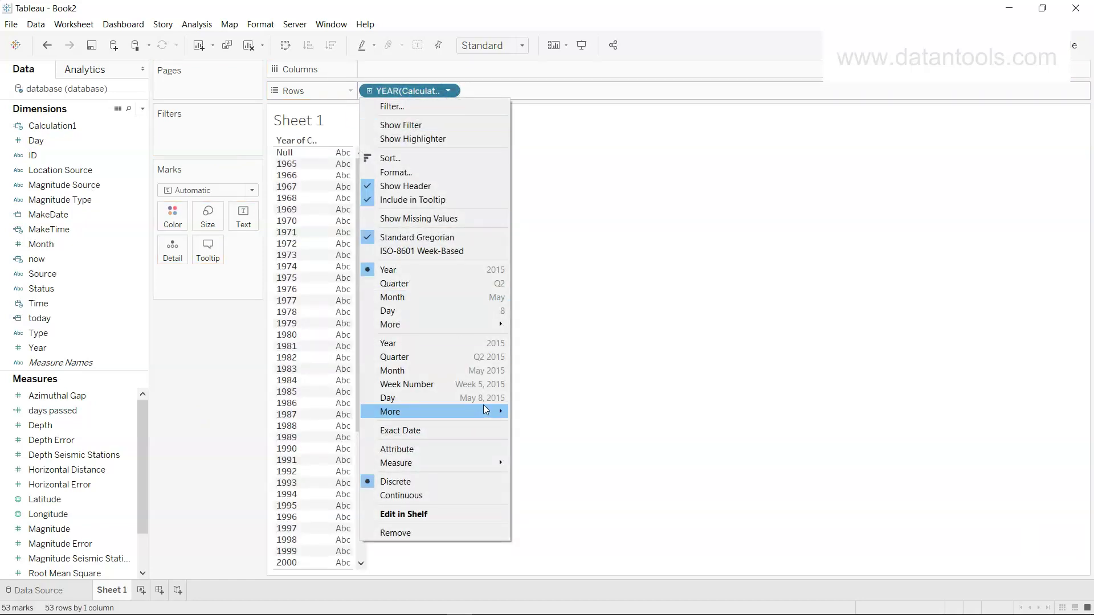
{"action": "mouse_move", "coordinate": [486, 409]}
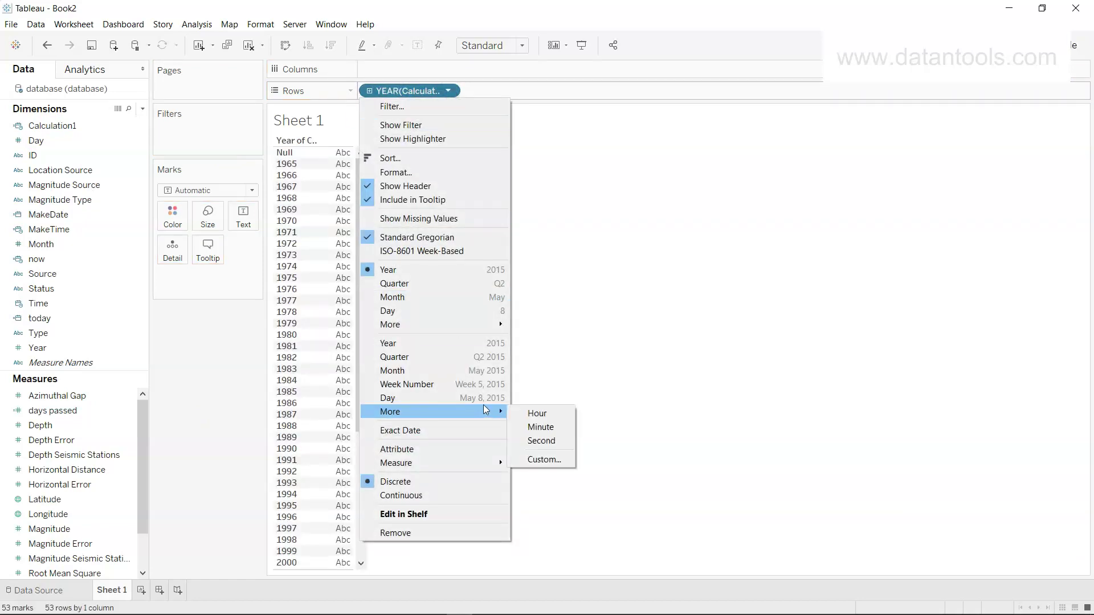
{"action": "left_click", "coordinate": [551, 441]}
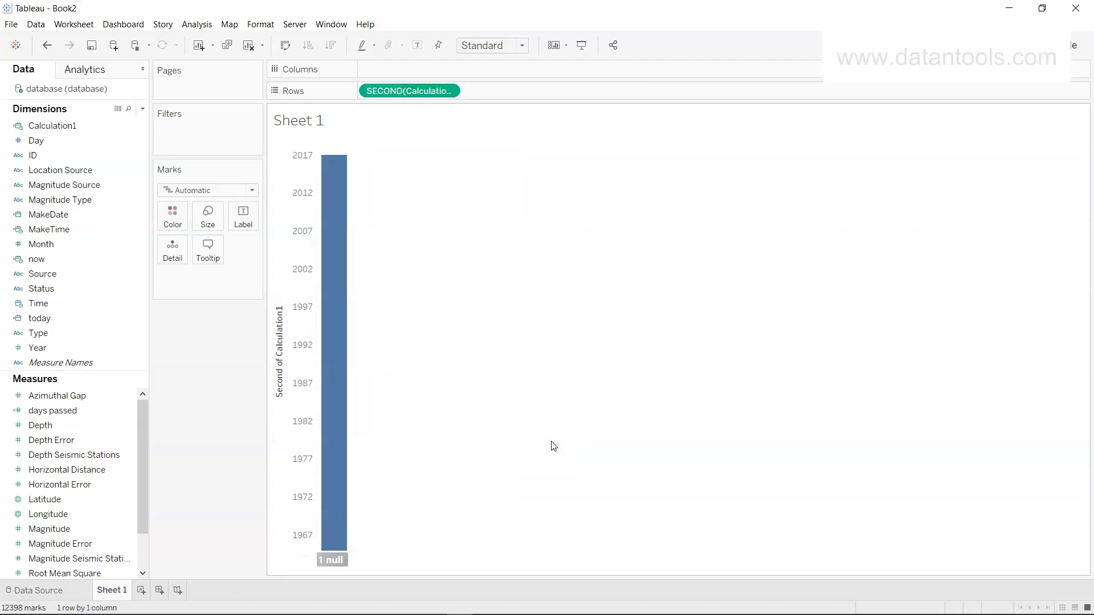
- Make the Calculation1 seconds on Rows discrete and widen the row header column to fit the full date-times
{"action": "left_click", "coordinate": [449, 90]}
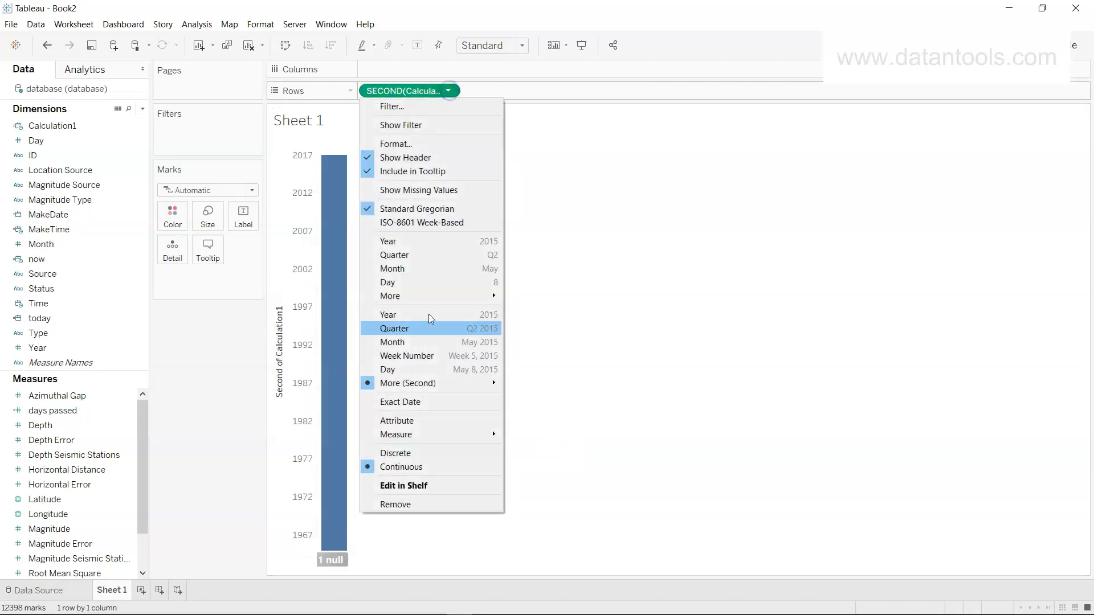
{"action": "left_click", "coordinate": [450, 458]}
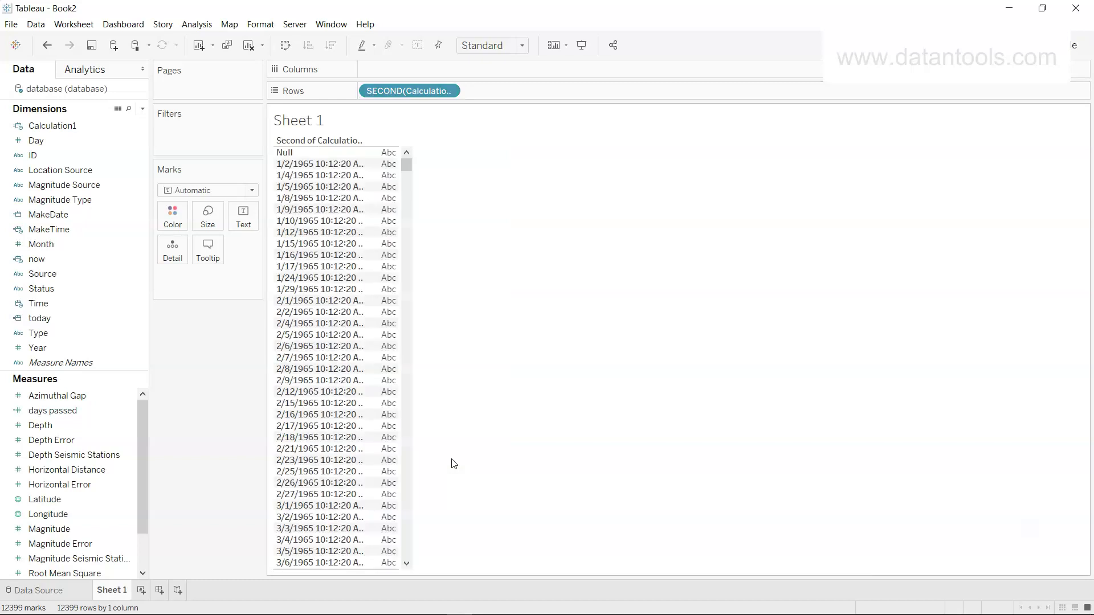
{"action": "left_click", "coordinate": [368, 188]}
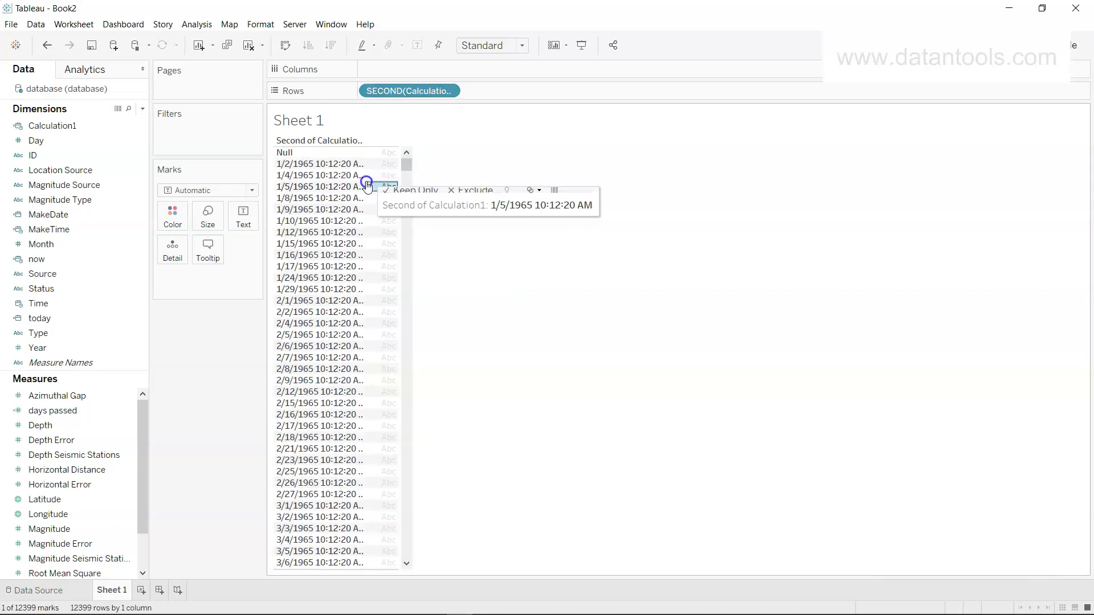
{"action": "left_click_drag", "start_coordinate": [367, 175], "coordinate": [404, 174]}
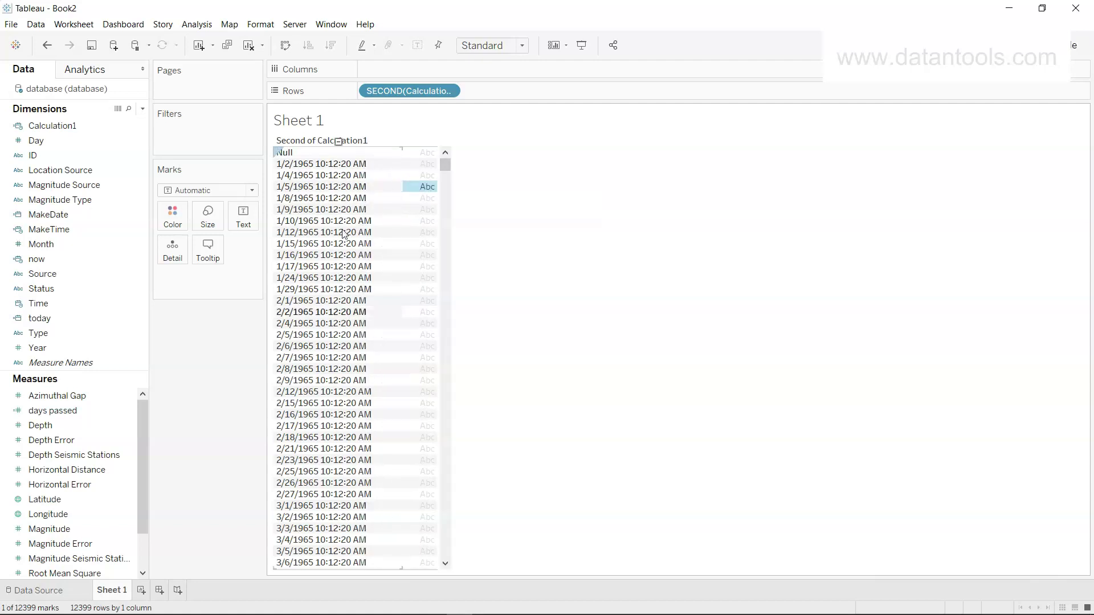
{"action": "scroll", "coordinate": [339, 329], "scroll_direction": "down", "scroll_amount": 8}
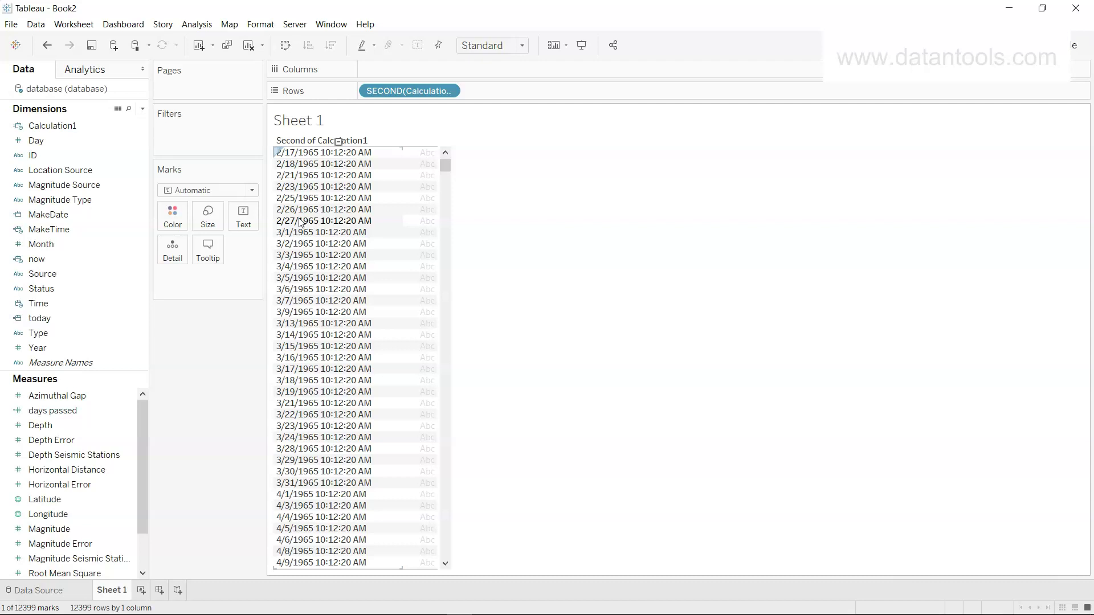
{"action": "key", "text": "alt"}
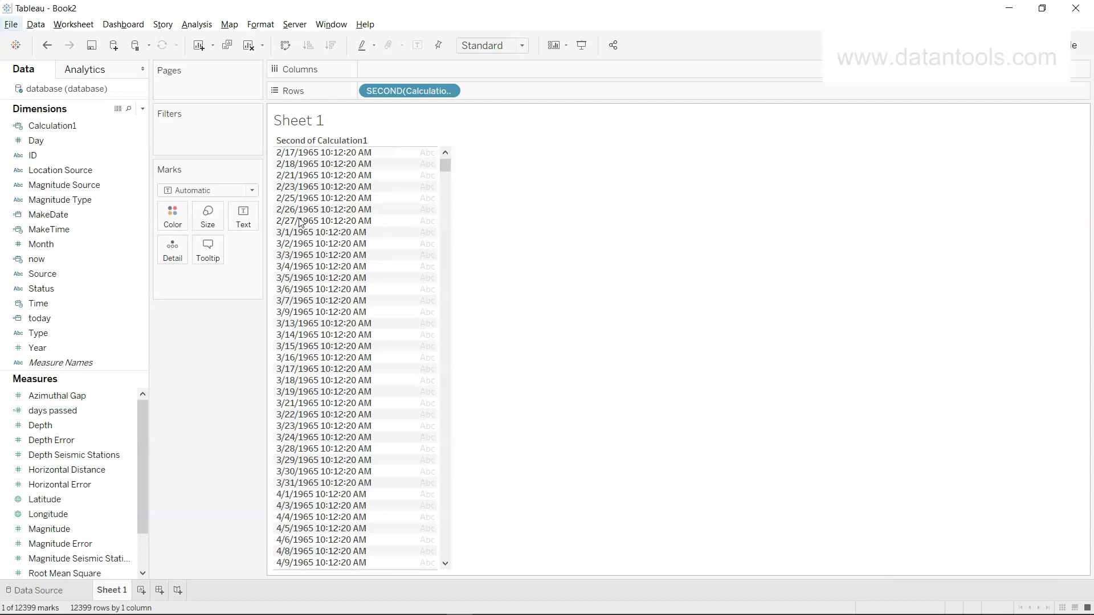